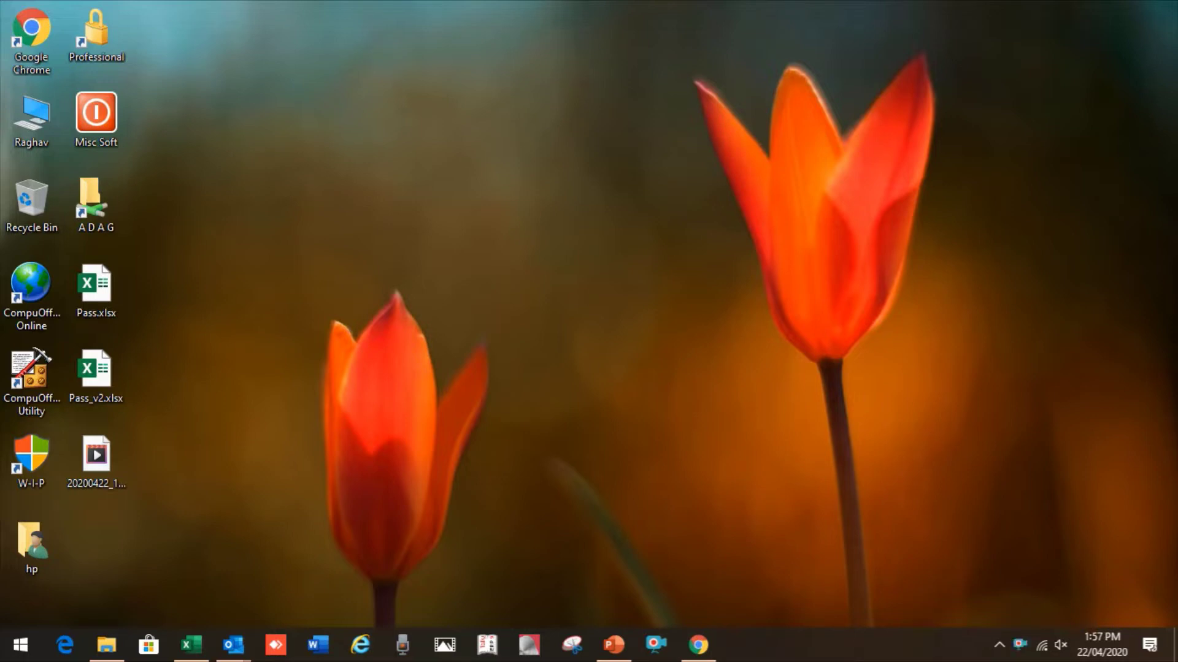
# Step: Open the Pass_v2.xlsx workbook from the desktop and maximize its window
pyautogui.click(96, 375)
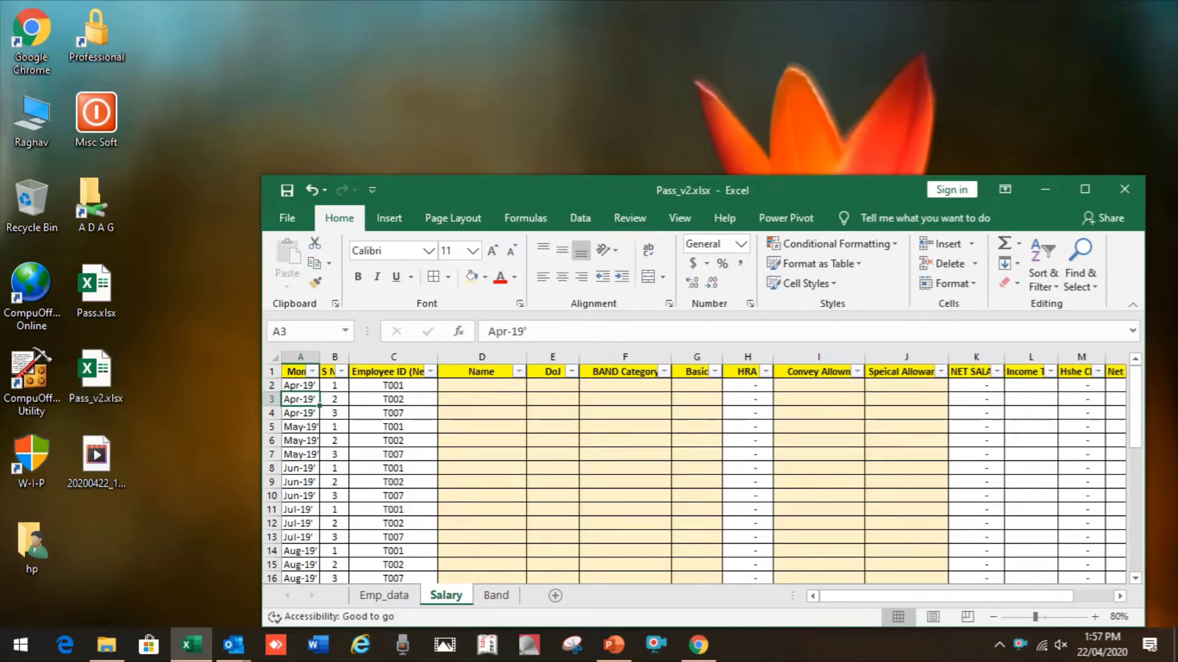
pyautogui.click(1084, 189)
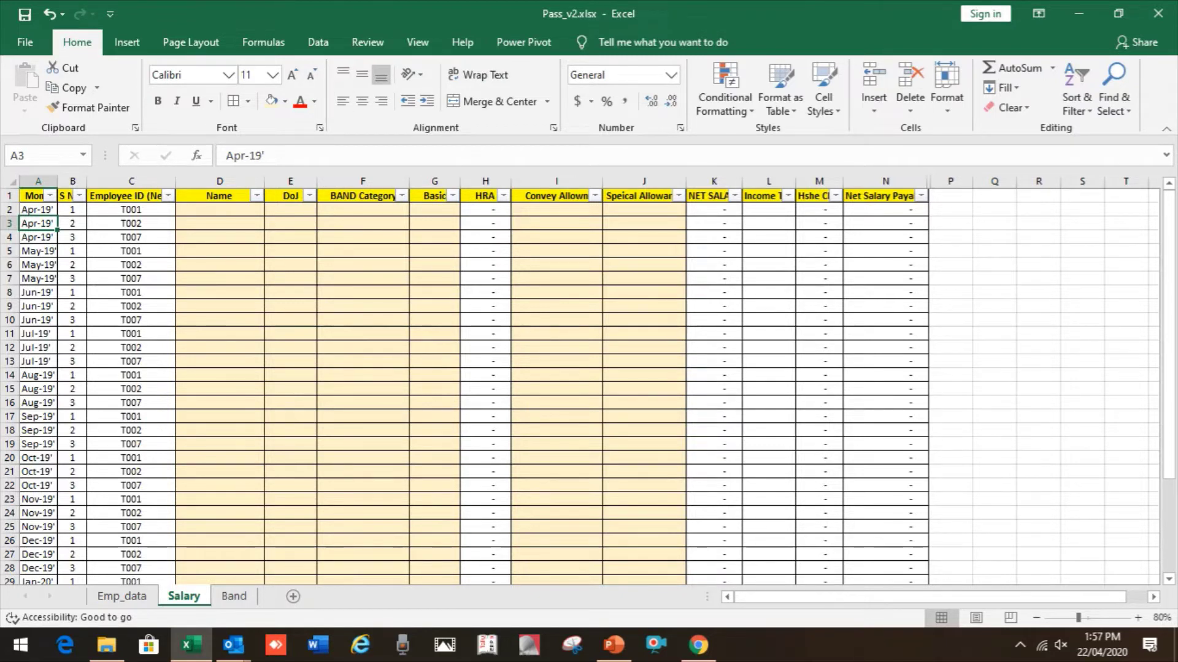
# Step: Review the employee record columns on the Emp_data sheet, from Employee ID through Date Of Joining and BAND
pyautogui.hotkey('ctrl', 'pageup')
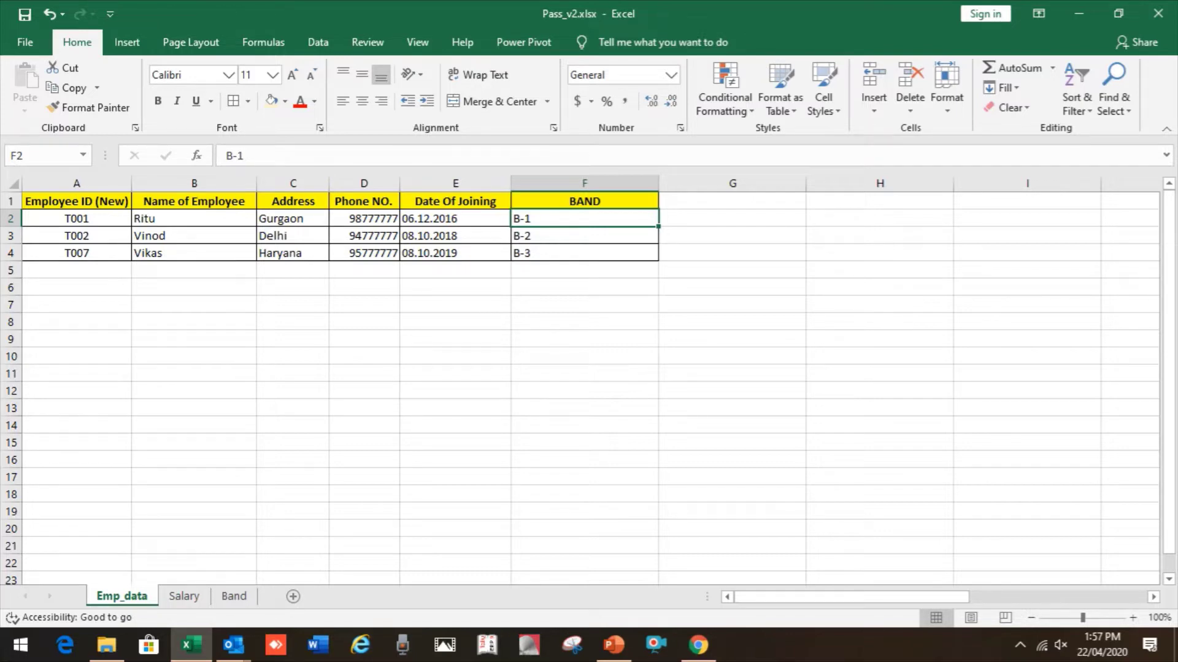
pyautogui.press('Left')
pyautogui.press('Left')
pyautogui.press('Left')
pyautogui.press('Left')
pyautogui.press('Left')
pyautogui.press('Right')
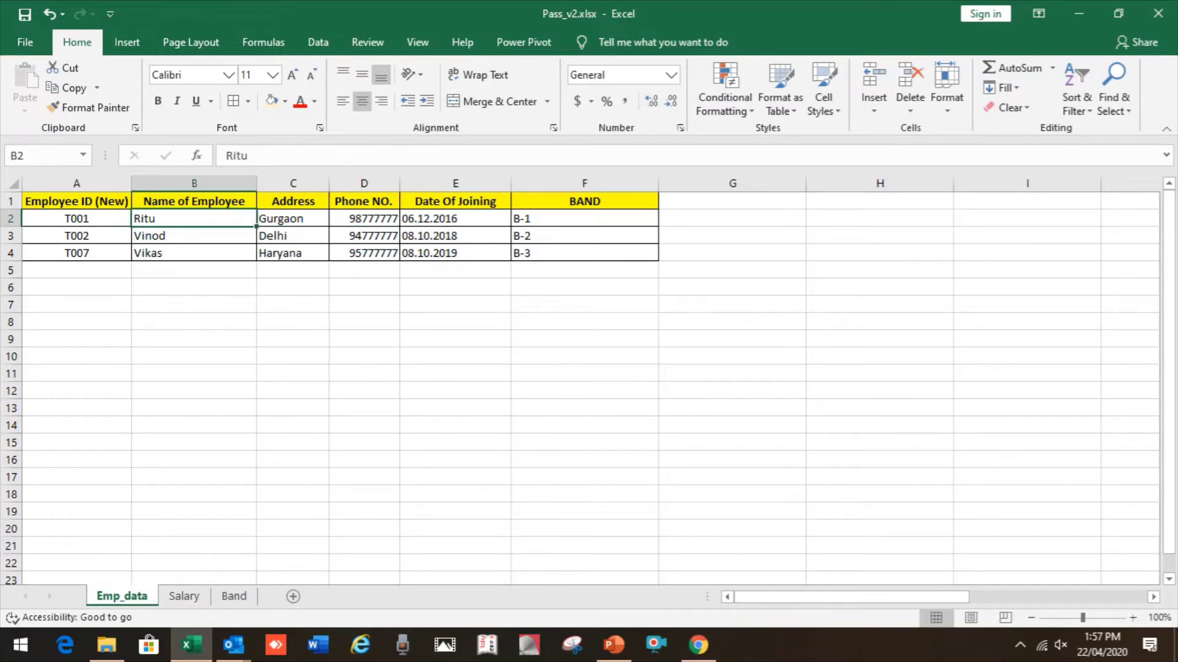
pyautogui.press('Right')
pyautogui.press('Right')
pyautogui.press('Right')
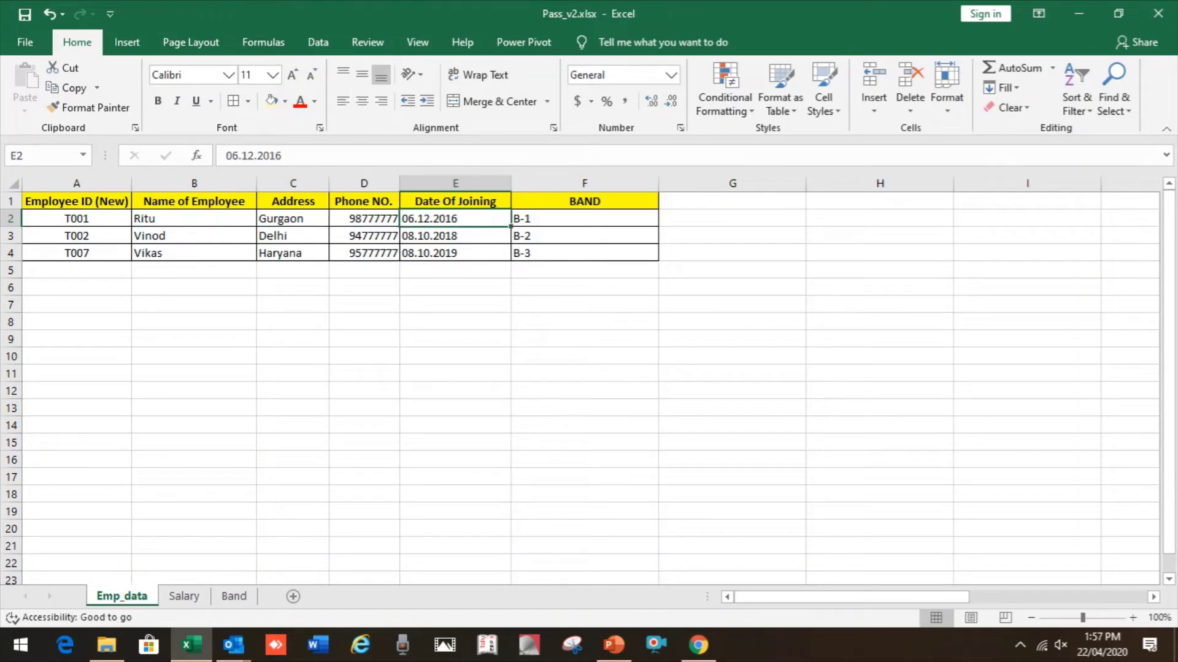
pyautogui.press('Right')
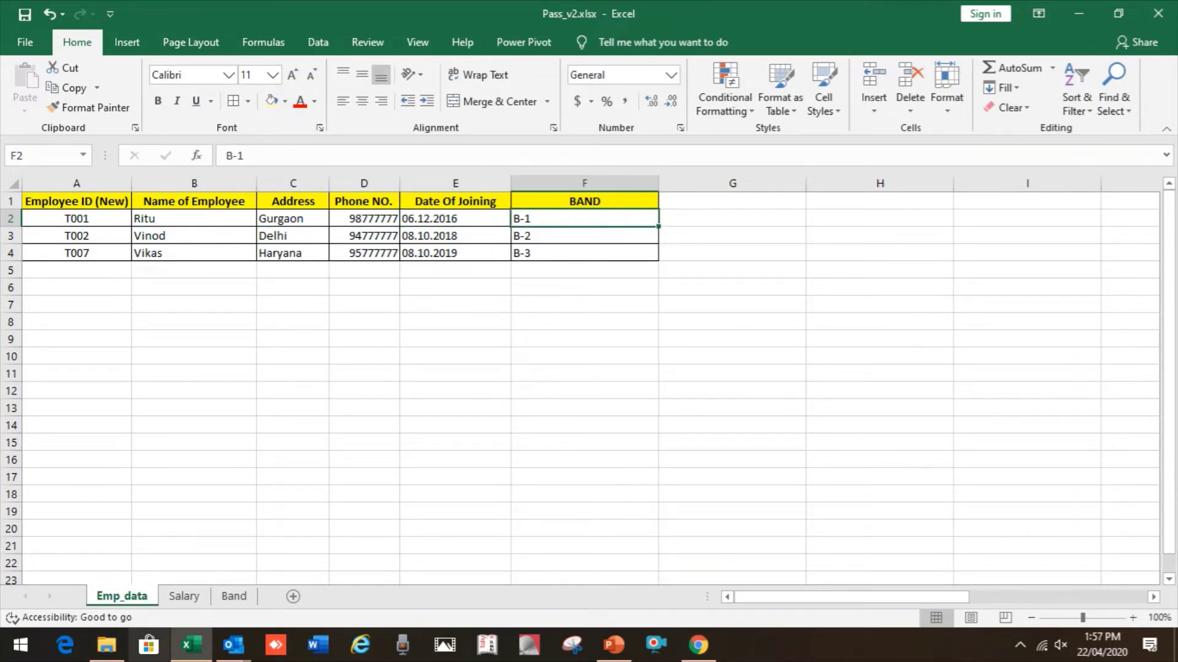
# Step: Look over the Salary and Band sheets, and move the Salary sheet ahead of Emp_data
pyautogui.hotkey('ctrl', 'pagedown')
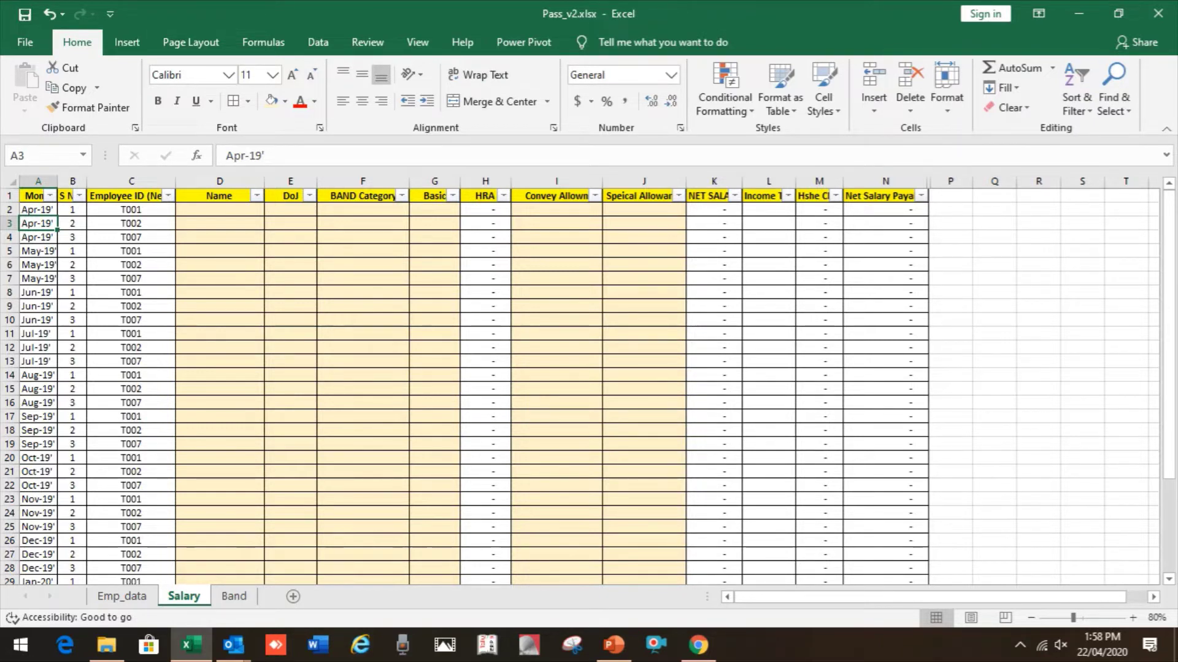
pyautogui.click(234, 596)
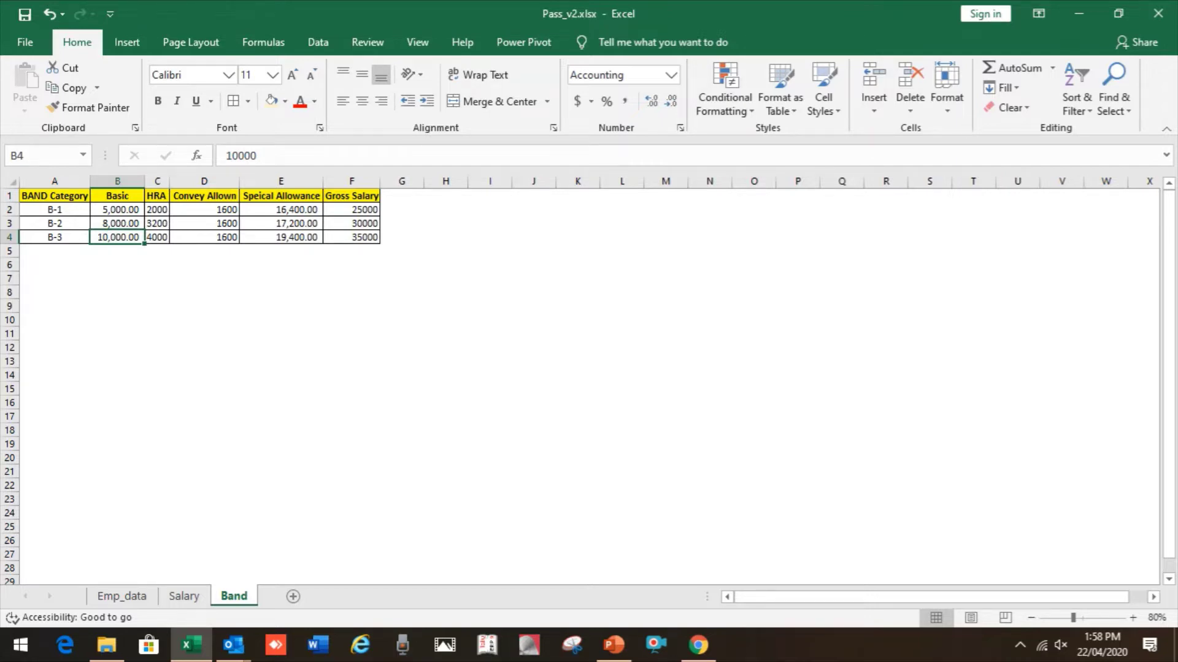
pyautogui.click(122, 597)
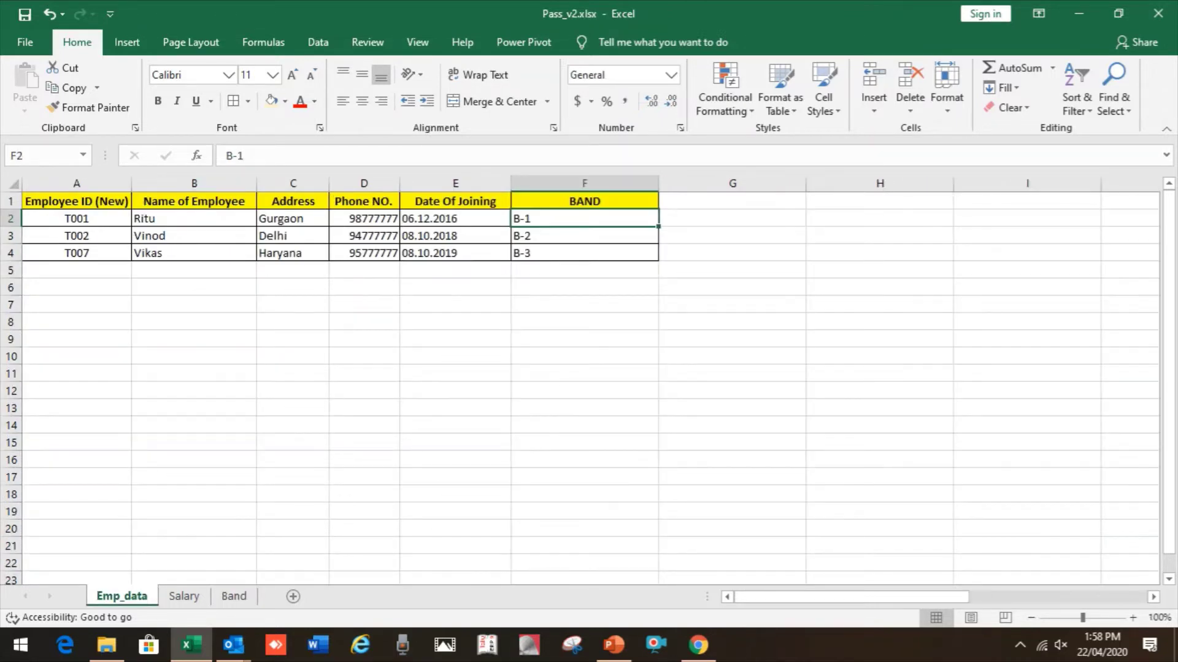
pyautogui.click(184, 596)
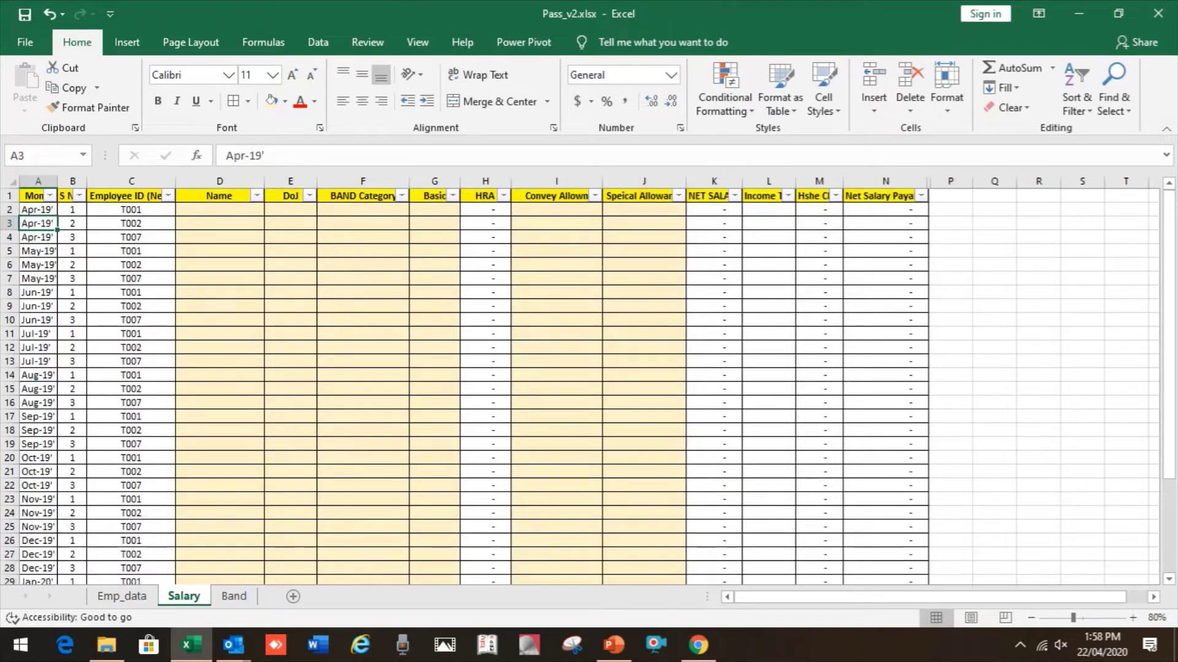
pyautogui.moveTo(184, 597); pyautogui.dragTo(112, 596)
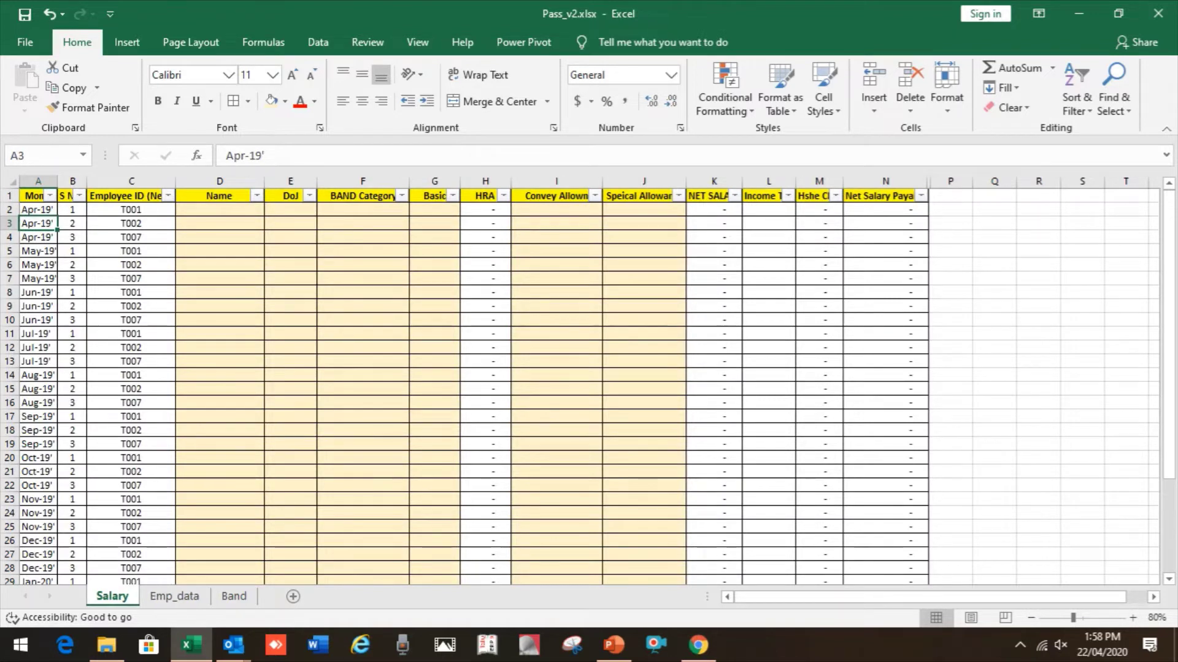
# Step: Compare the Employee ID columns on Salary and Emp_data, and the BAND Category columns on Salary and Band
pyautogui.click(219, 209)
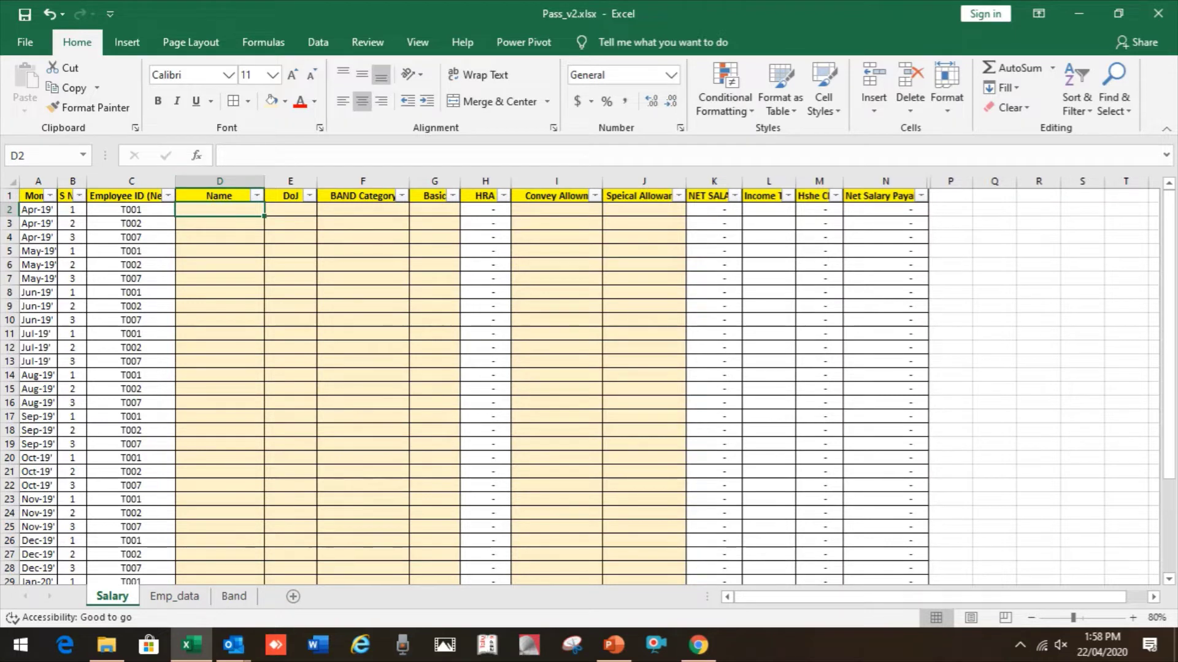
pyautogui.click(131, 209)
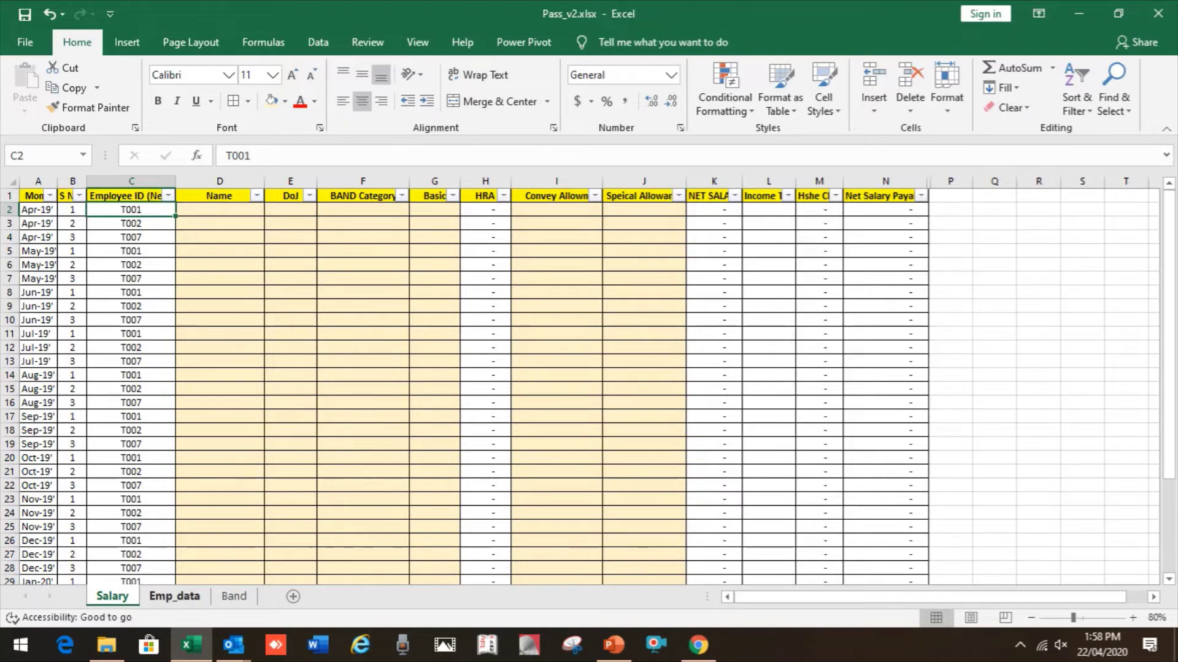
pyautogui.click(174, 596)
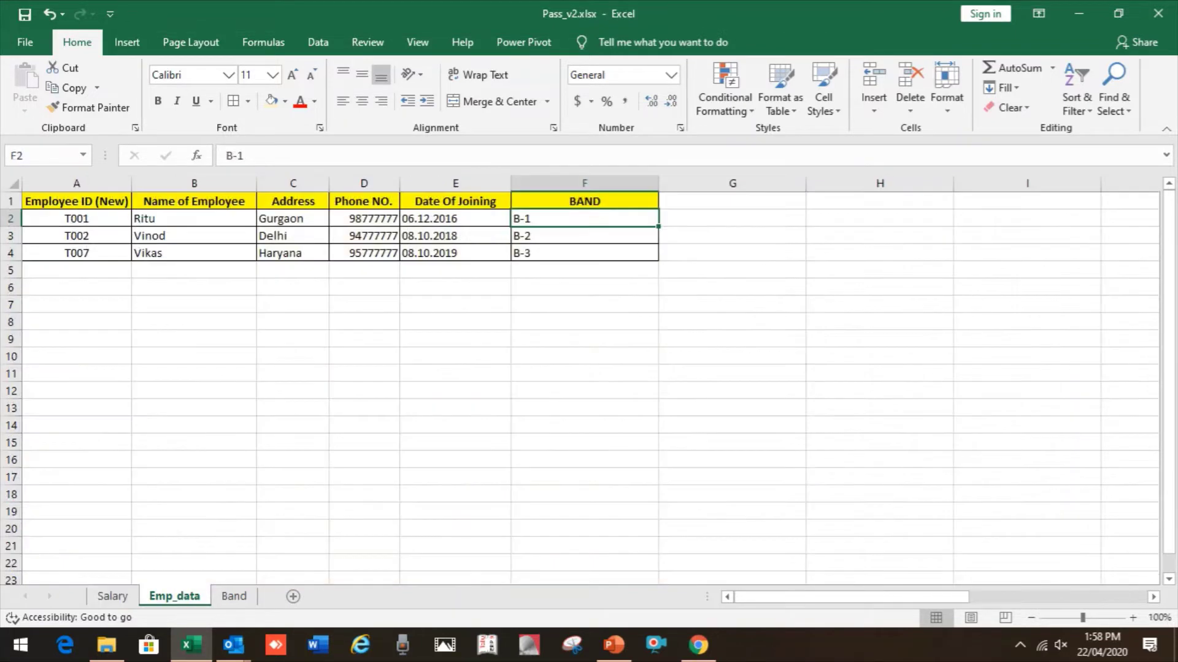
pyautogui.click(77, 219)
pyautogui.click(112, 596)
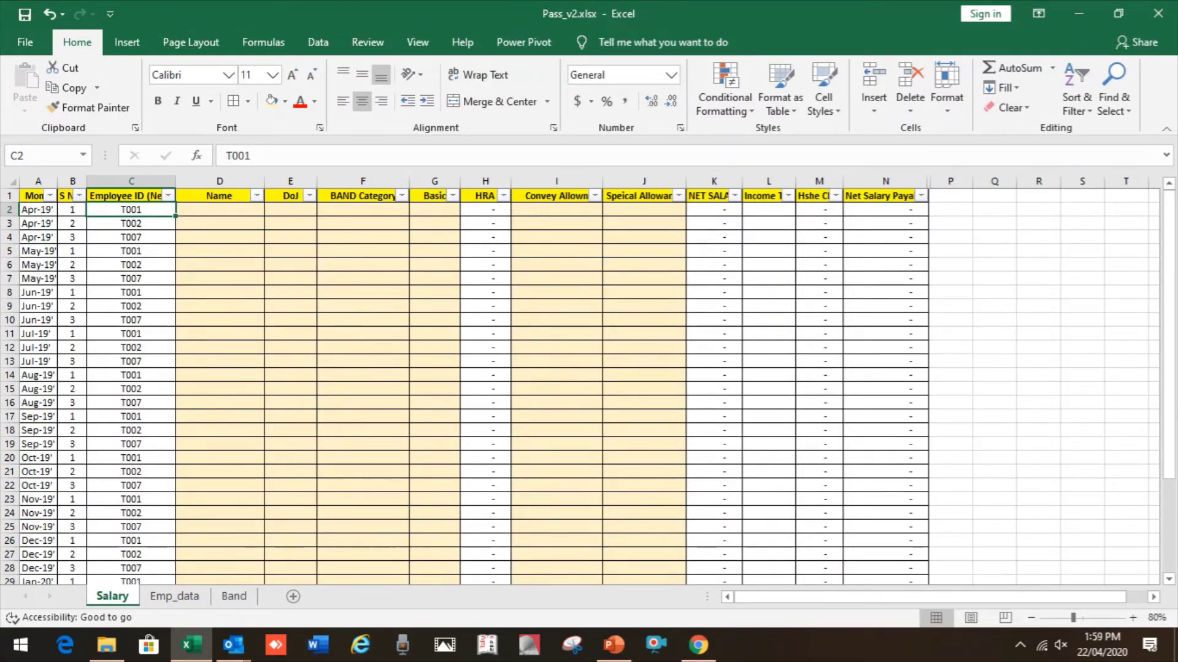
pyautogui.click(362, 209)
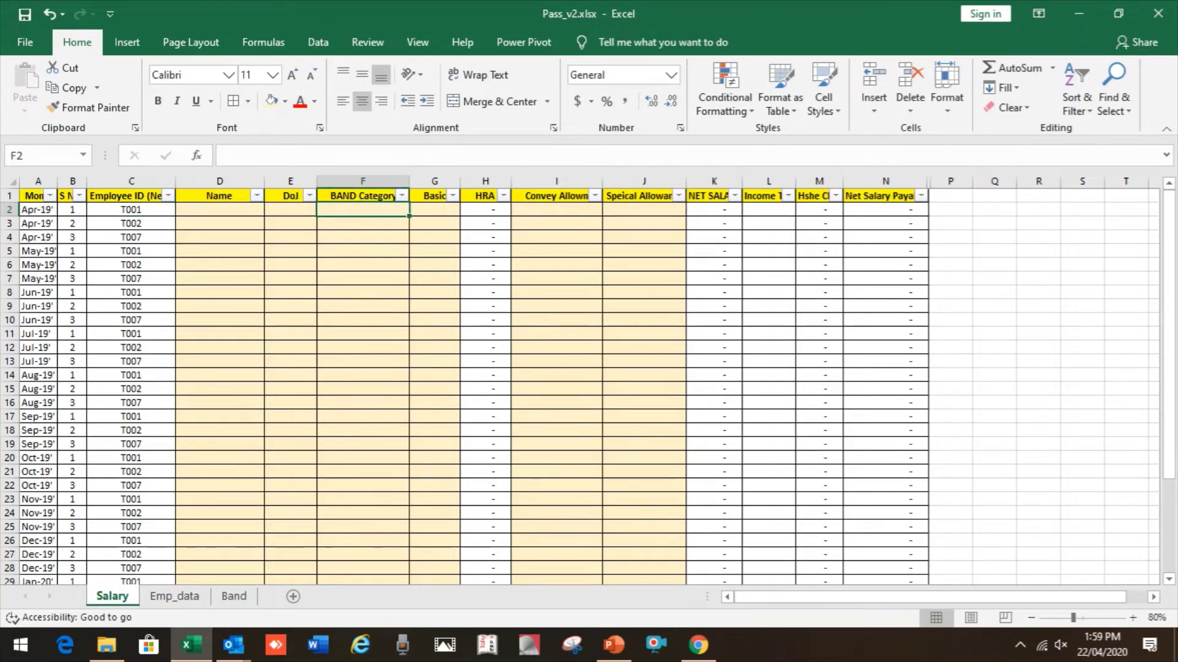
pyautogui.click(233, 597)
pyautogui.moveTo(54, 210); pyautogui.dragTo(55, 251)
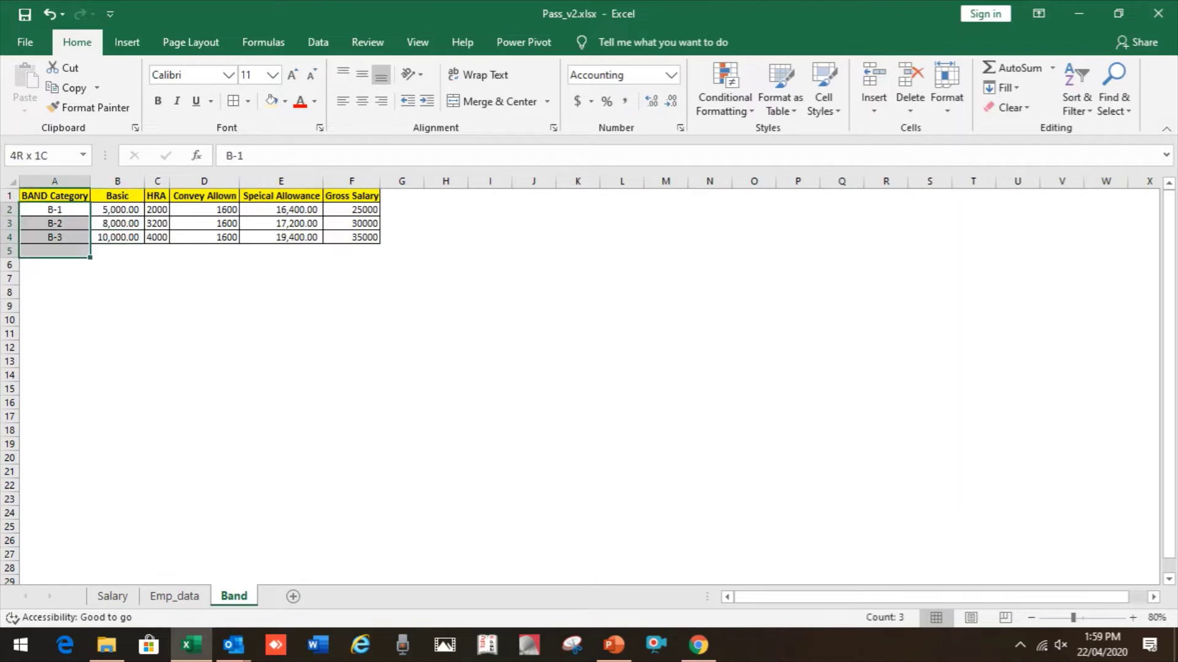
pyautogui.click(54, 292)
pyautogui.click(112, 596)
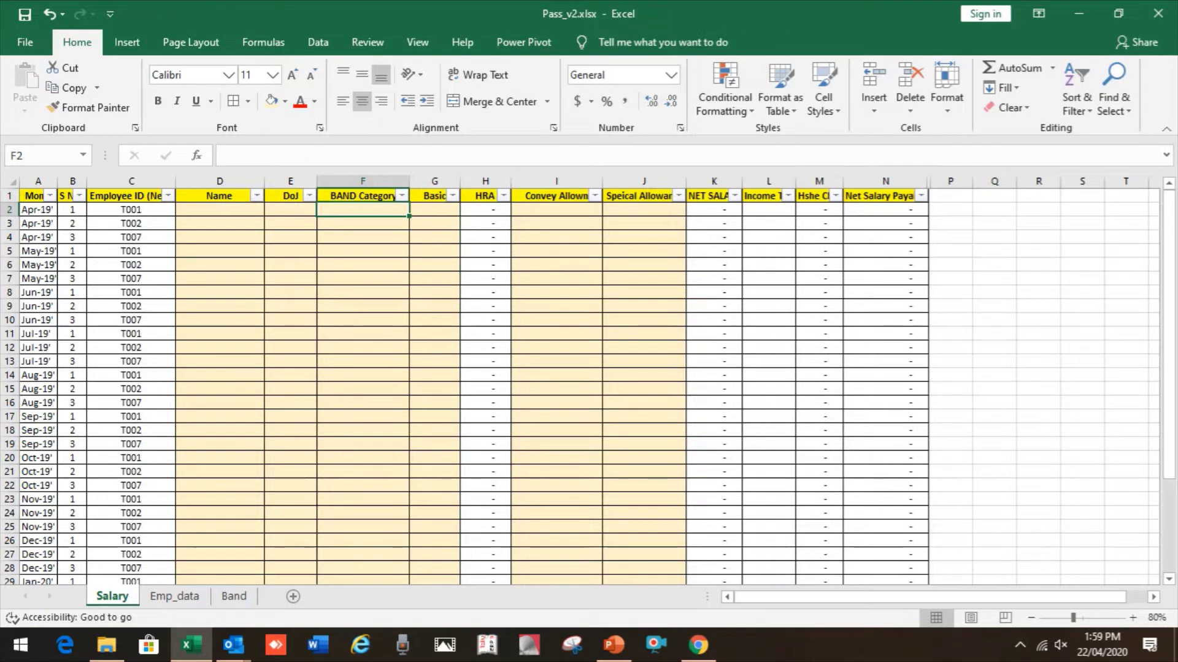
# Step: Begin a VLOOKUP formula in cell D2 of the Salary sheet's Name column
pyautogui.click(219, 210)
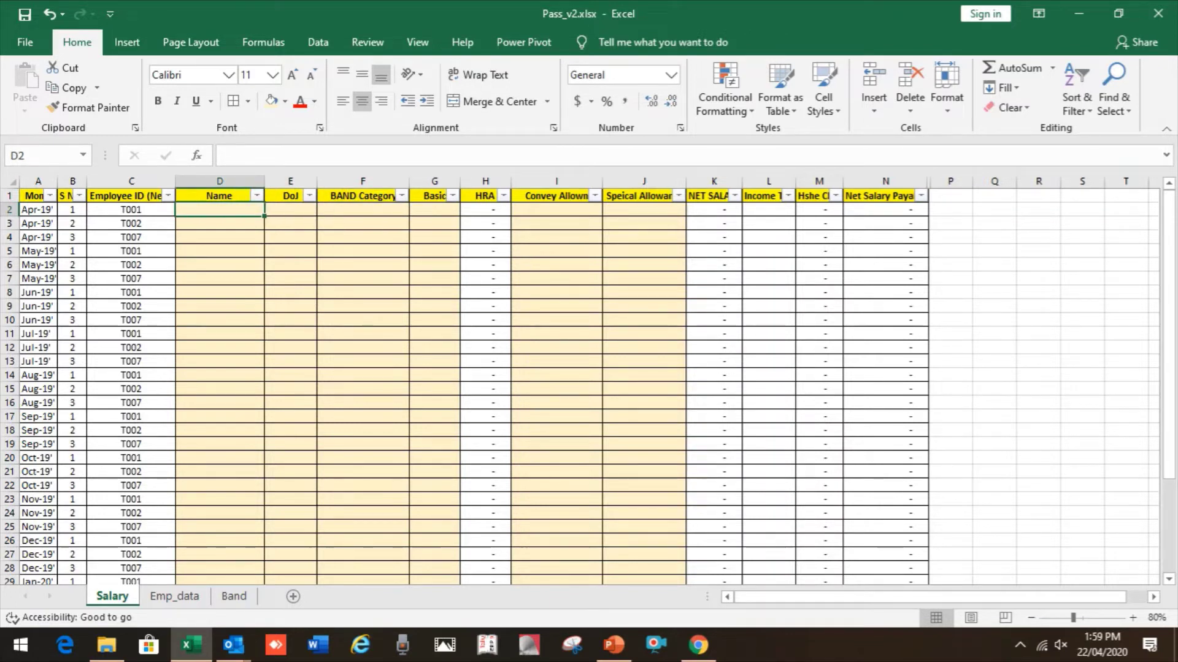
pyautogui.write('=')
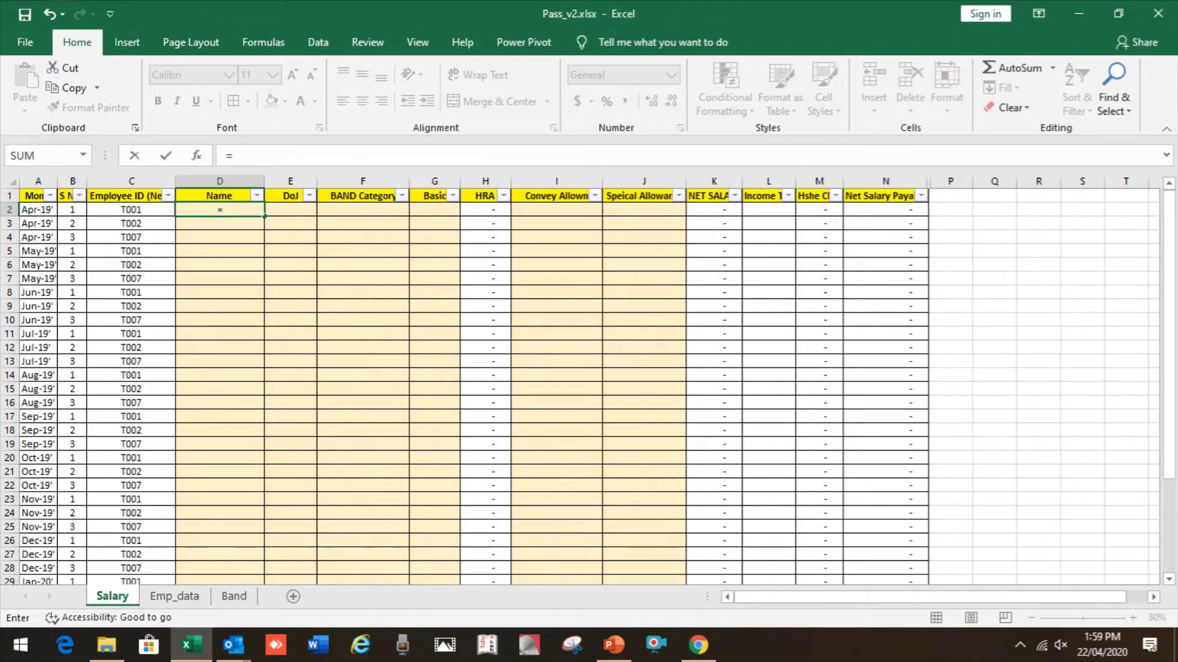
pyautogui.write('vl')
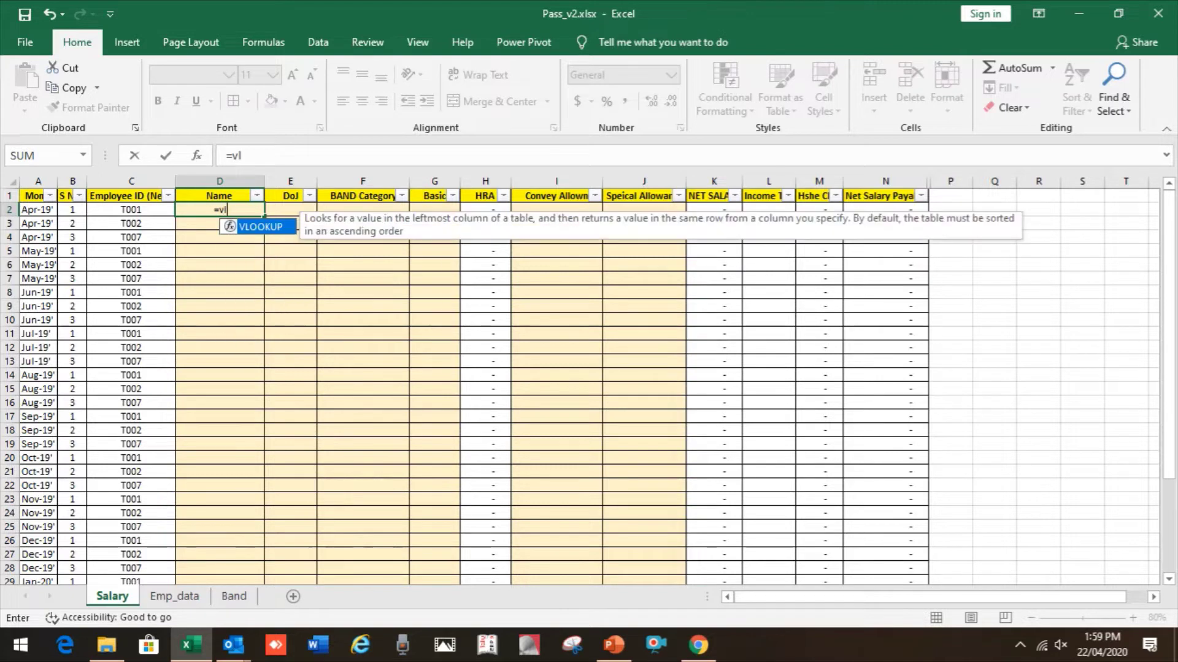
pyautogui.write('ookup(')
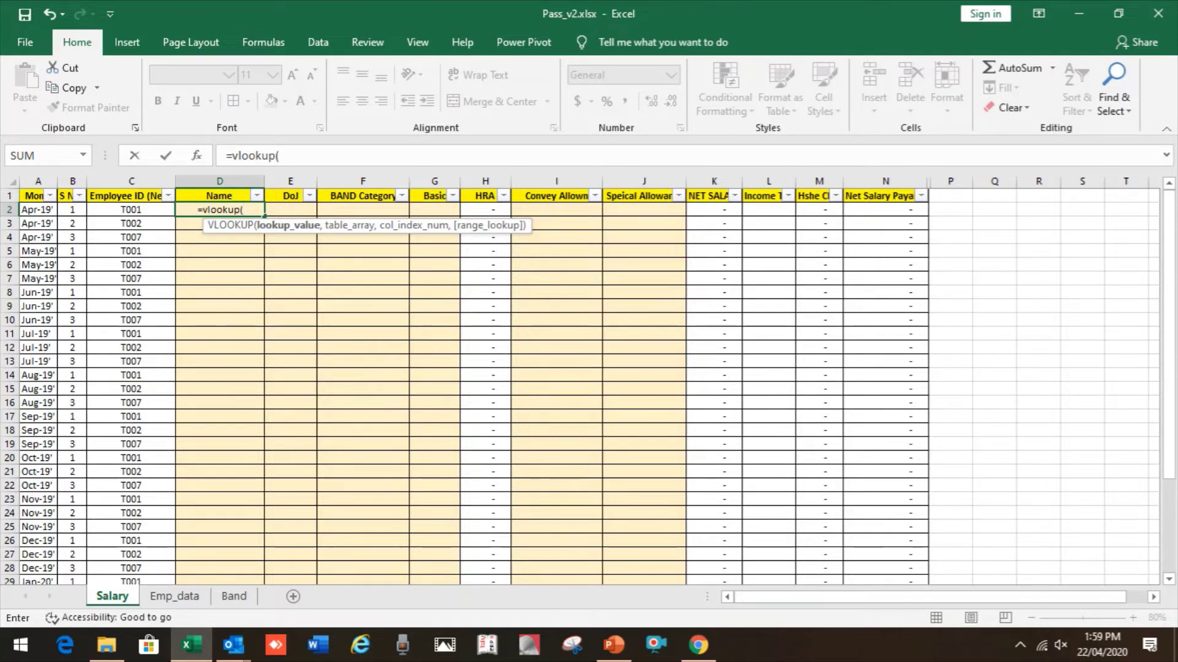
pyautogui.click(174, 597)
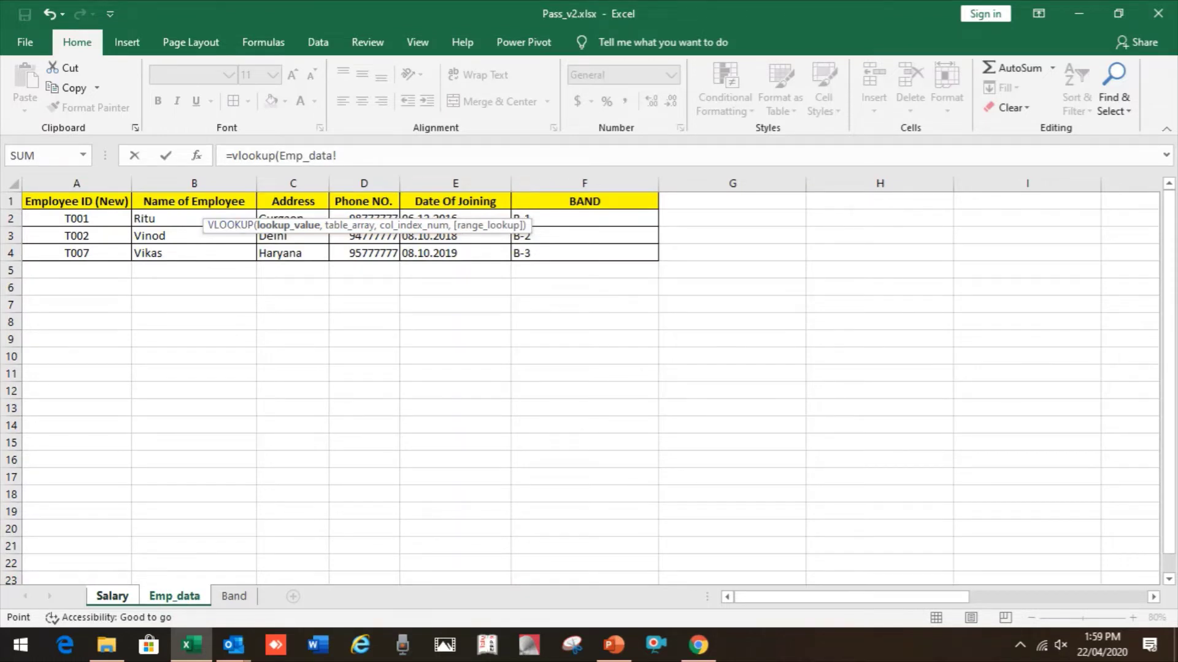
pyautogui.click(113, 596)
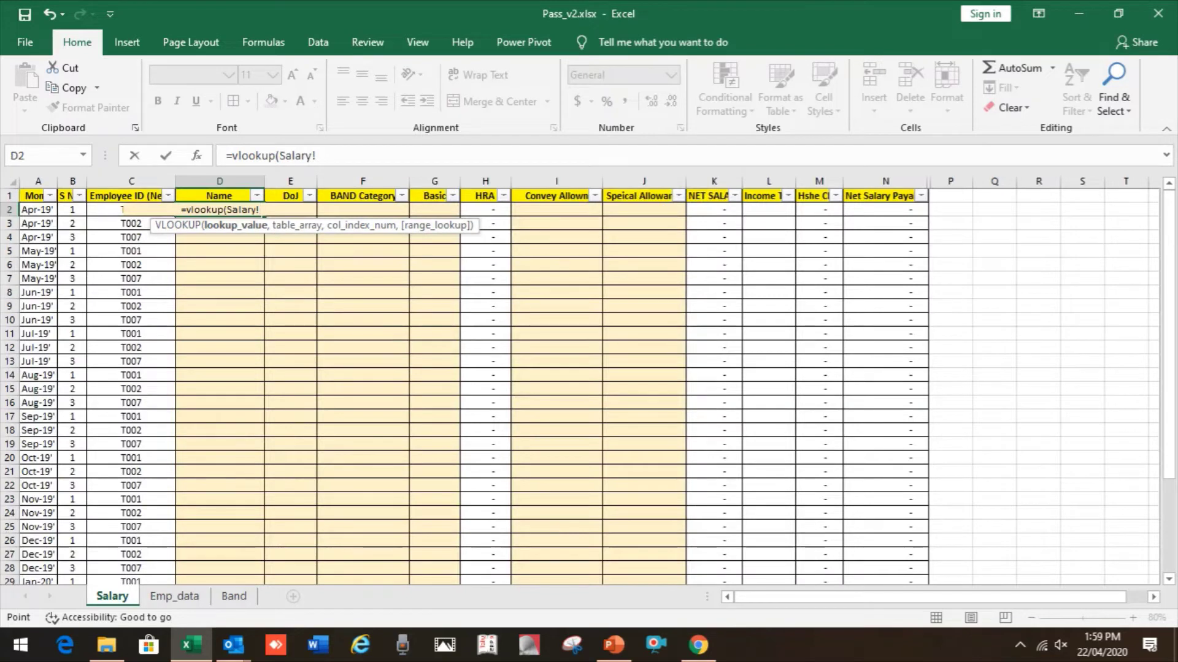
pyautogui.press('BackSpace')
pyautogui.press('BackSpace')
pyautogui.press('BackSpace')
pyautogui.press('BackSpace')
pyautogui.press('BackSpace')
pyautogui.press('BackSpace')
pyautogui.press('BackSpace')
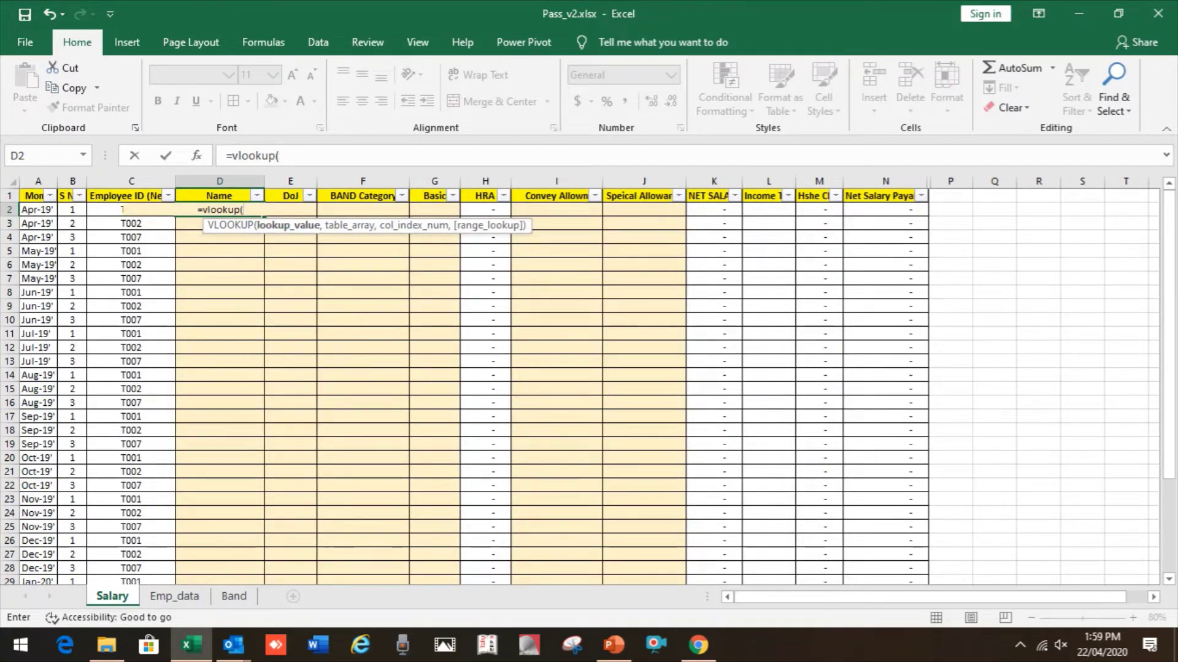
pyautogui.click(131, 209)
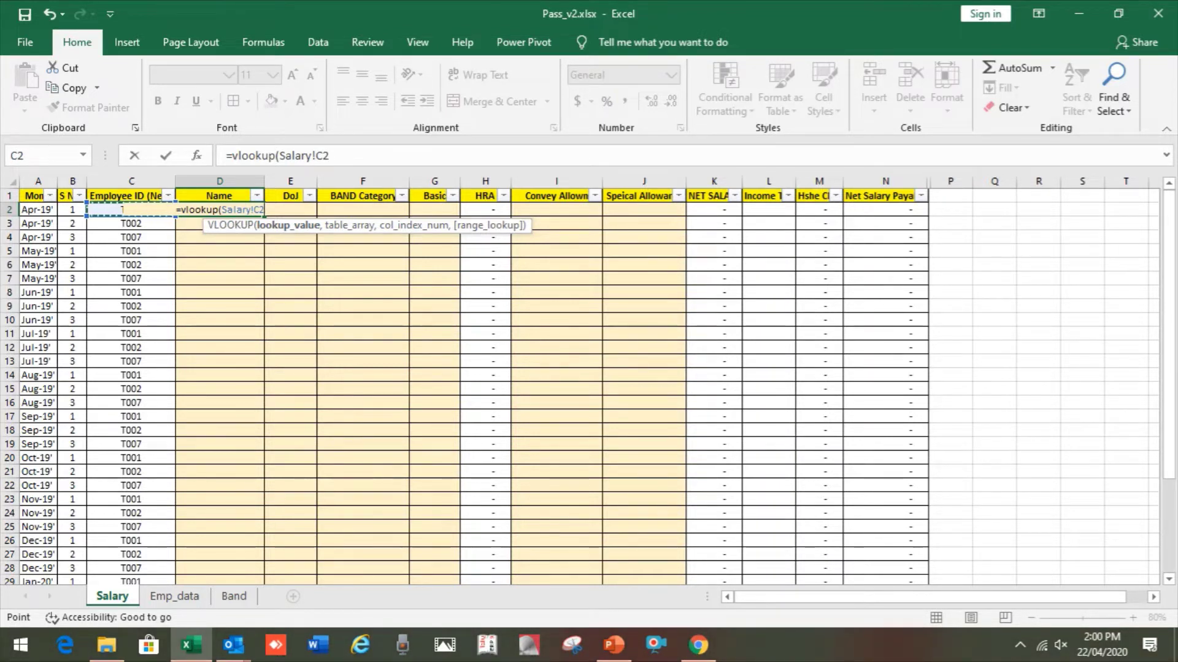
pyautogui.press('BackSpace')
pyautogui.press('BackSpace')
pyautogui.press('BackSpace')
pyautogui.press('BackSpace')
pyautogui.press('BackSpace')
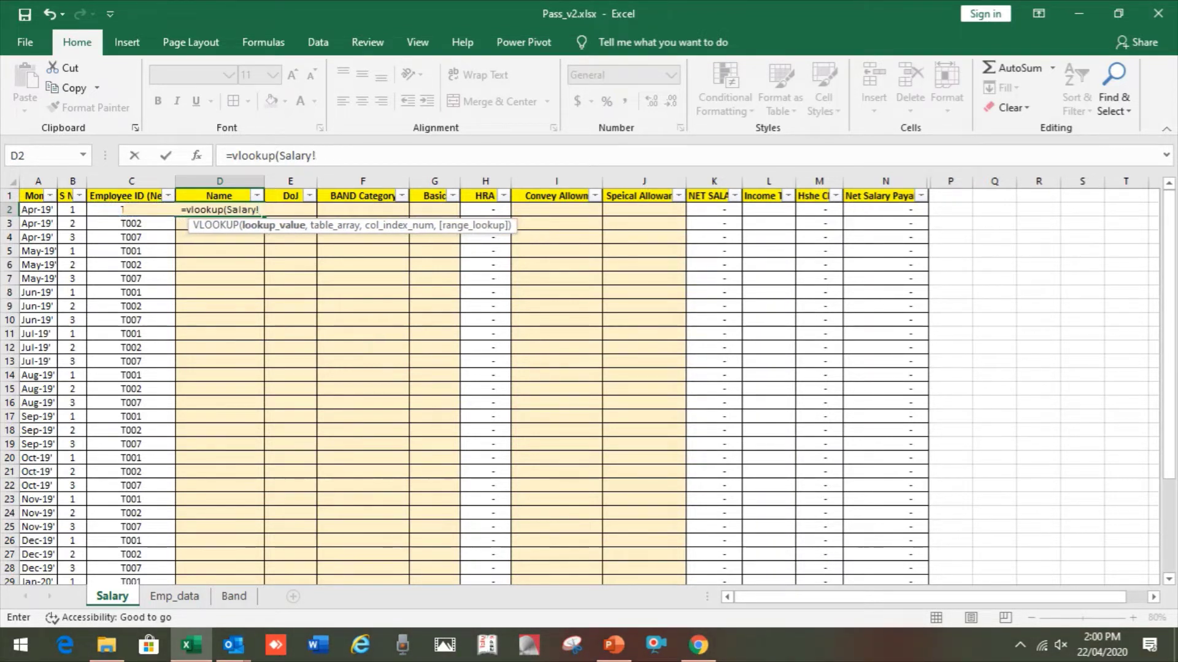
pyautogui.press('BackSpace')
pyautogui.press('BackSpace')
pyautogui.press('BackSpace')
pyautogui.press('BackSpace')
# Step: Complete the VLOOKUP in D2 with lookup value C2, table array Emp_data!A:F, column index 2 and range lookup 0
pyautogui.write('c2')
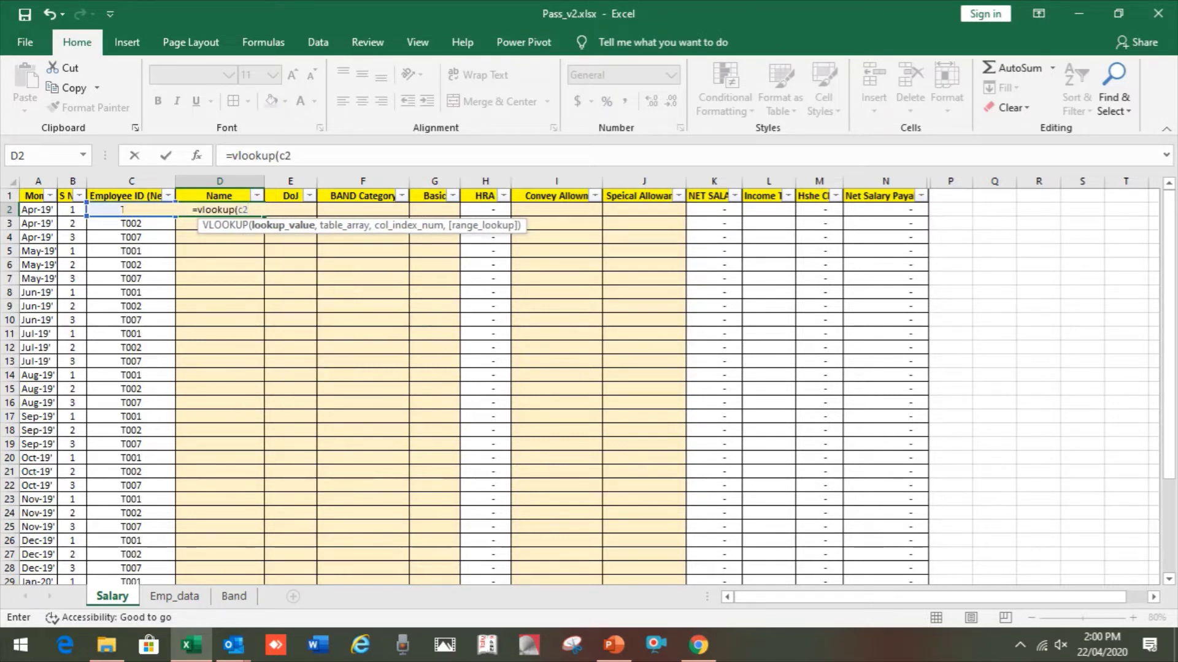
pyautogui.write(',')
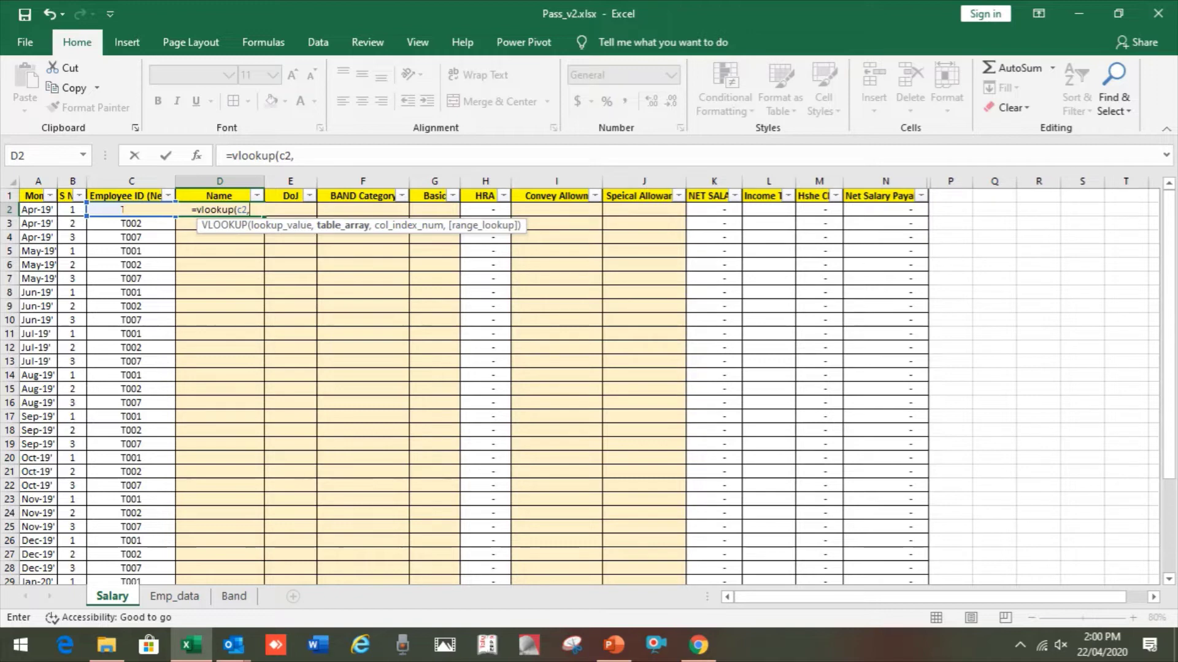
pyautogui.click(174, 596)
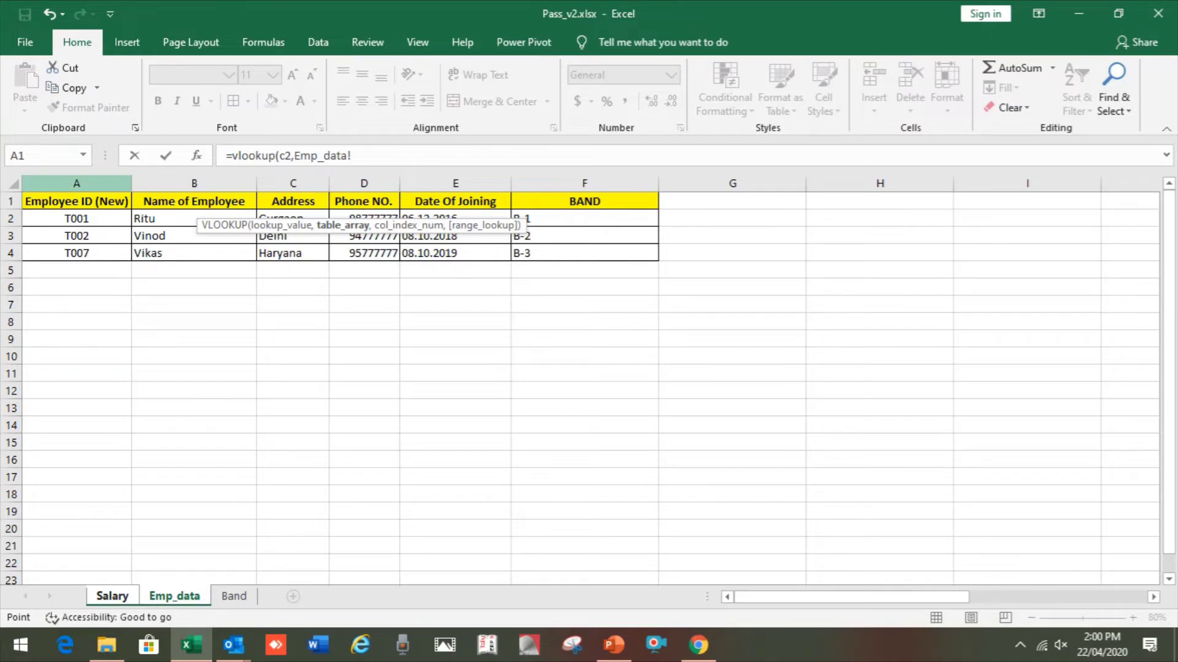
pyautogui.moveTo(77, 183); pyautogui.dragTo(253, 183)
pyautogui.moveTo(399, 183); pyautogui.dragTo(699, 183)
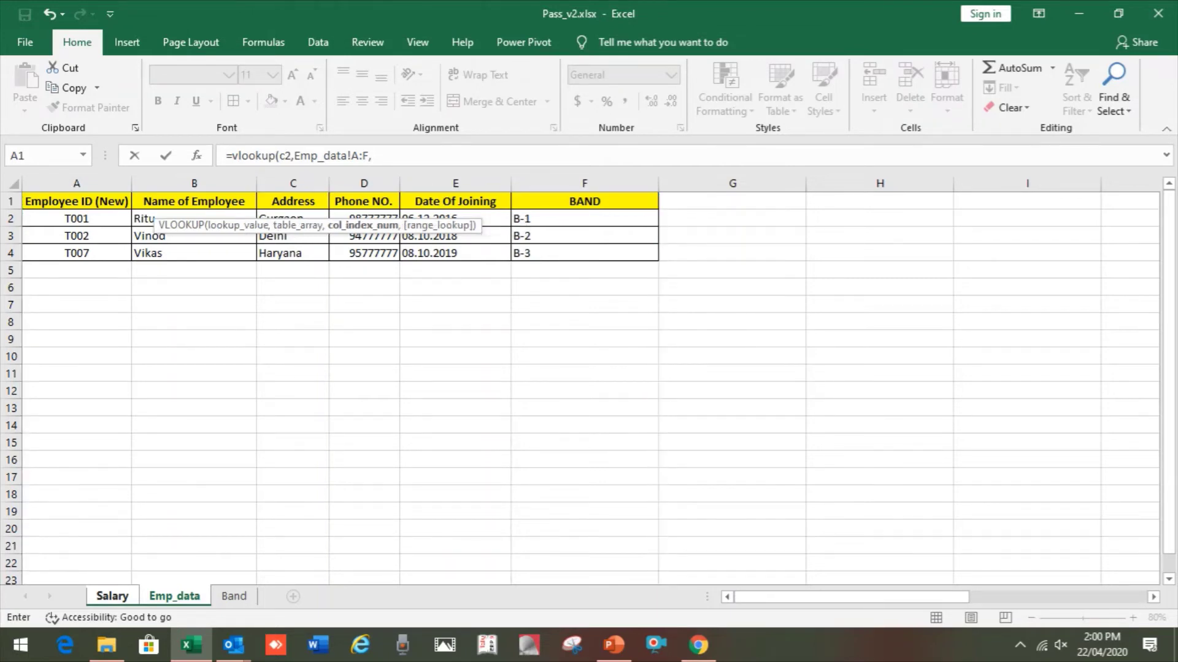
pyautogui.write('2,')
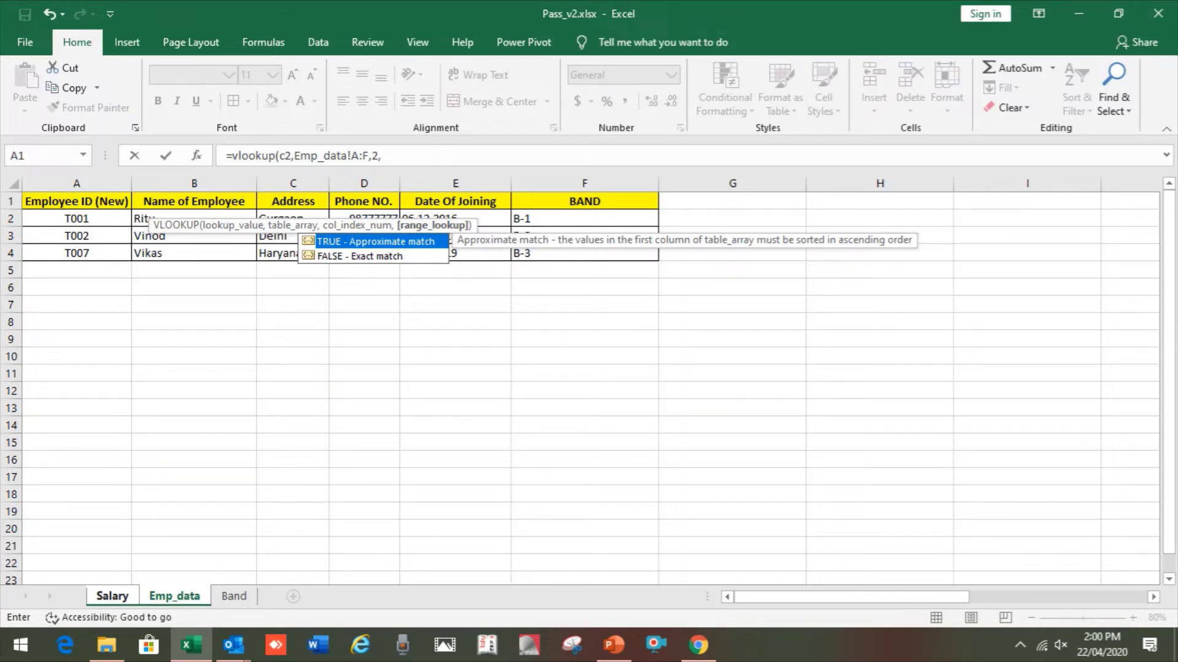
pyautogui.write('0')
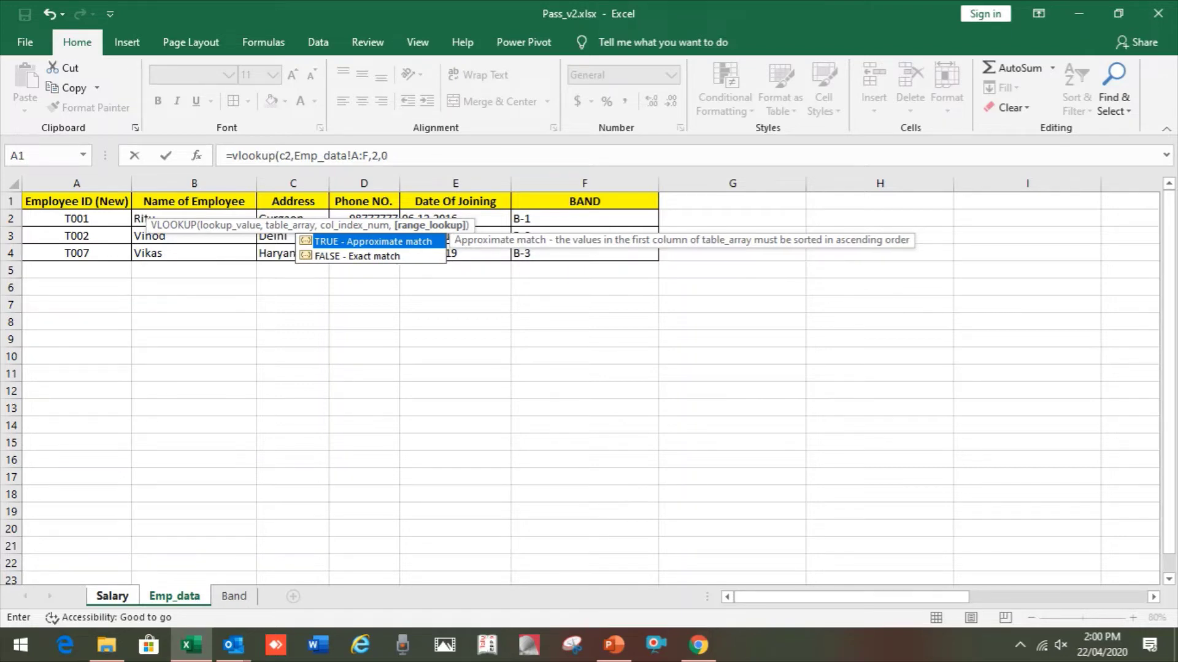
pyautogui.write(')')
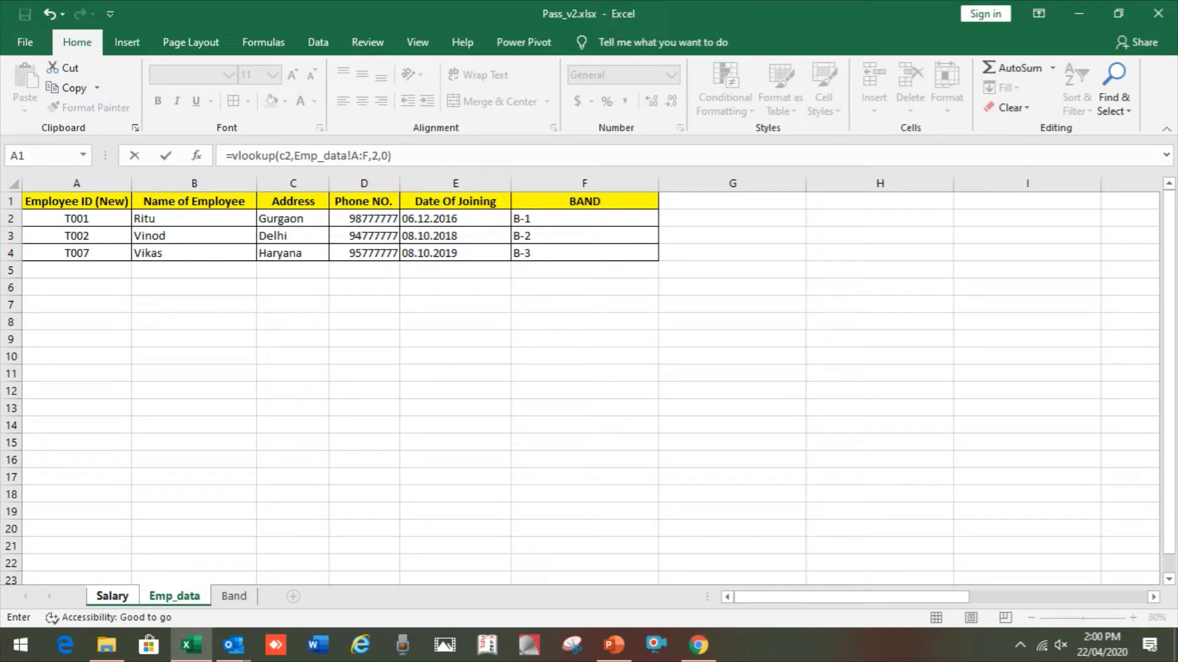
pyautogui.press('Return')
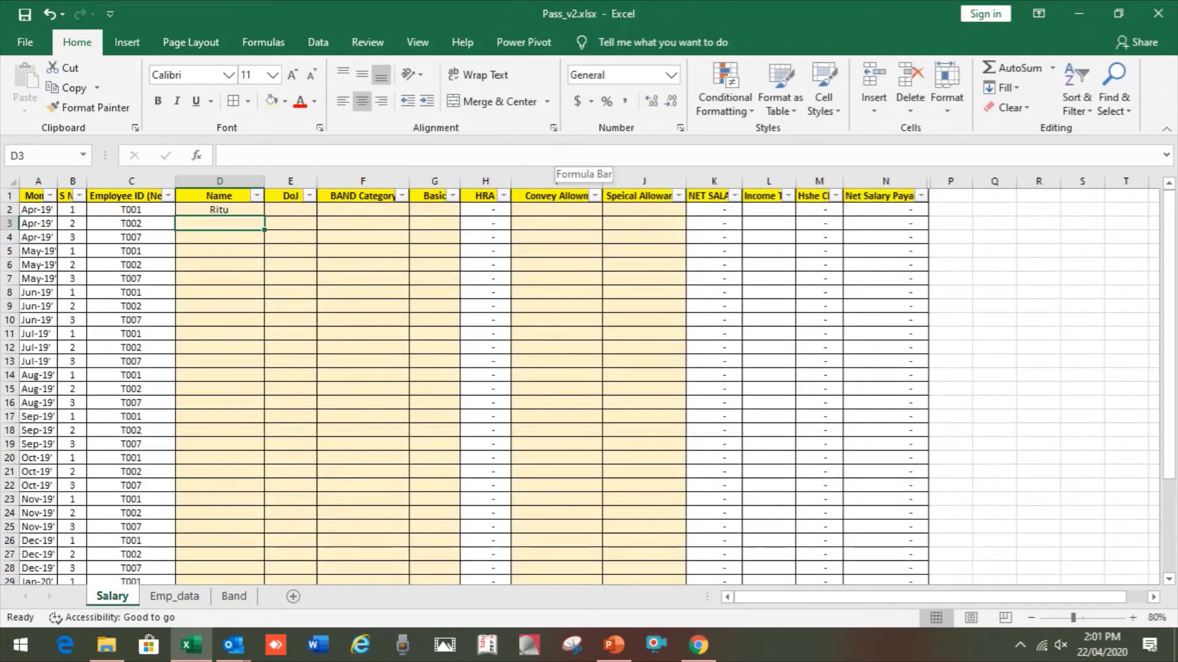
# Step: Examine the VLOOKUP formula in D2, moving back through its arguments to the lookup value reference
pyautogui.press('Up')
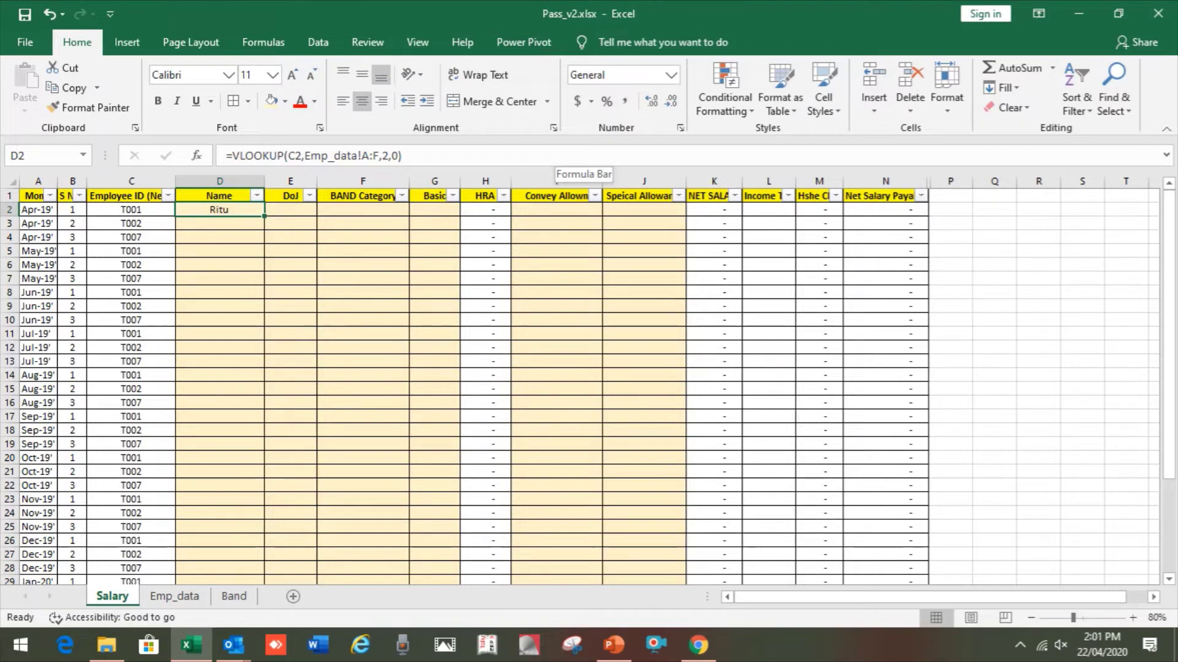
pyautogui.press('Down')
pyautogui.press('Down')
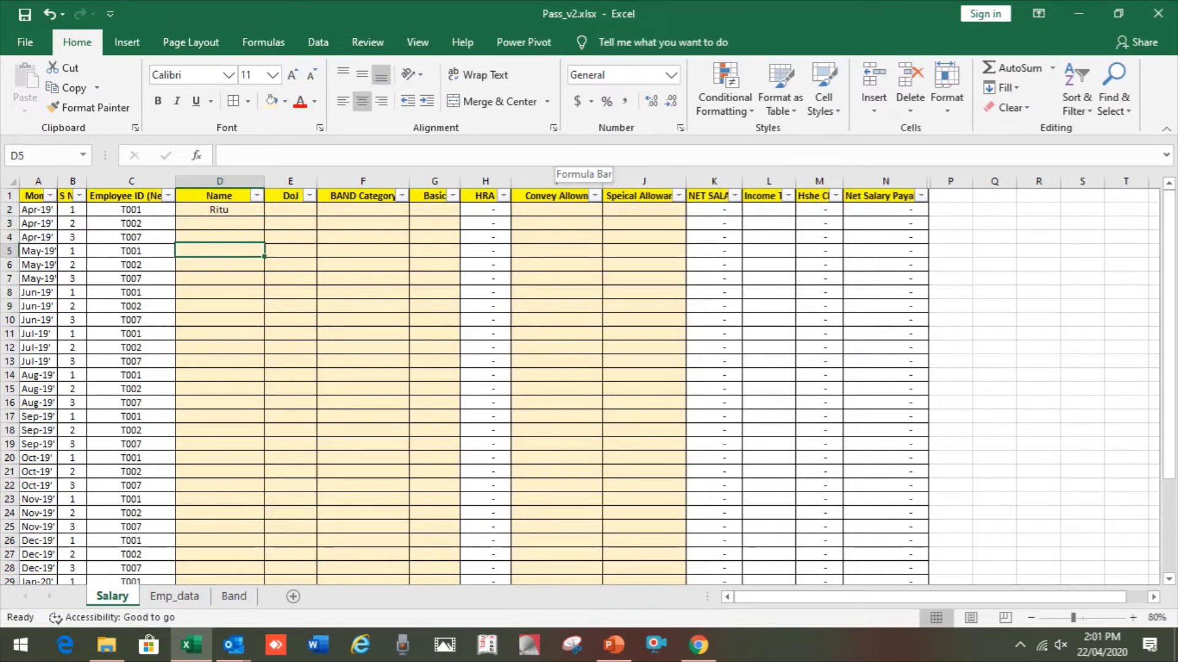
pyautogui.press('Down')
pyautogui.press('Up')
pyautogui.press('Up')
pyautogui.press('Up')
pyautogui.press('F2')
pyautogui.press('Left')
pyautogui.press('Left')
pyautogui.press('Left')
pyautogui.press('Left')
pyautogui.press('Left')
pyautogui.press('Left')
pyautogui.press('Left')
pyautogui.press('Left')
pyautogui.press('Left')
pyautogui.press('Left')
pyautogui.press('Left')
pyautogui.press('Left')
pyautogui.press('Left')
pyautogui.press('Left')
pyautogui.press('Left')
pyautogui.press('Left')
pyautogui.press('Left')
pyautogui.press('Left')
pyautogui.press('Left')
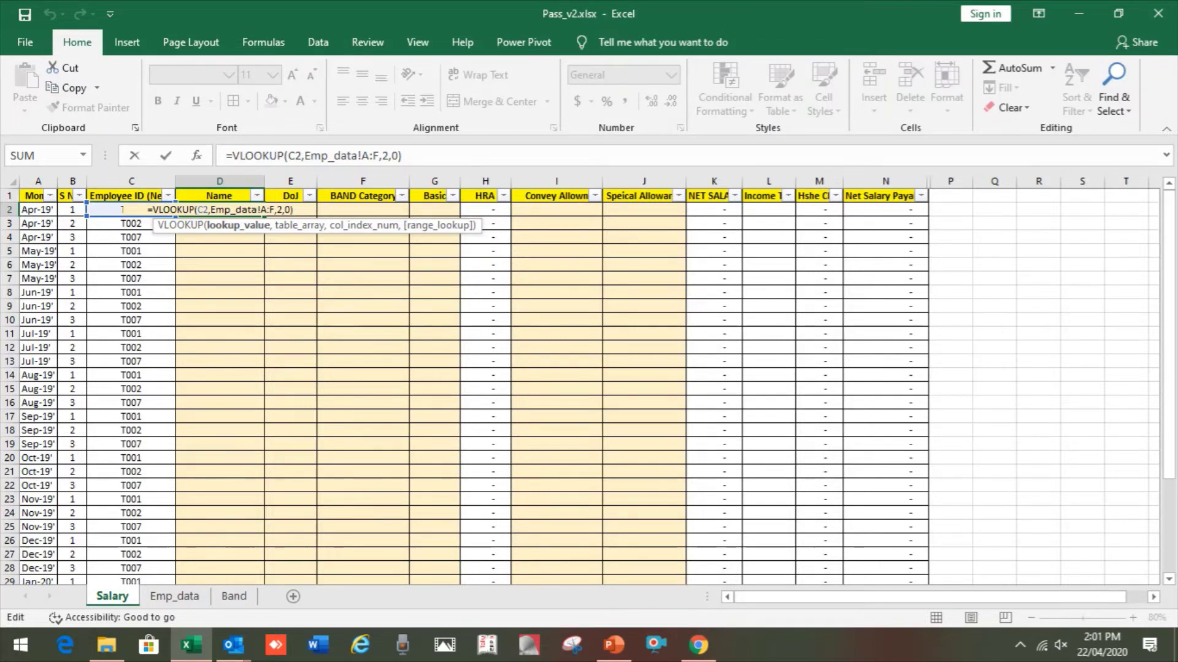
pyautogui.hotkey('ctrl', 'Return')
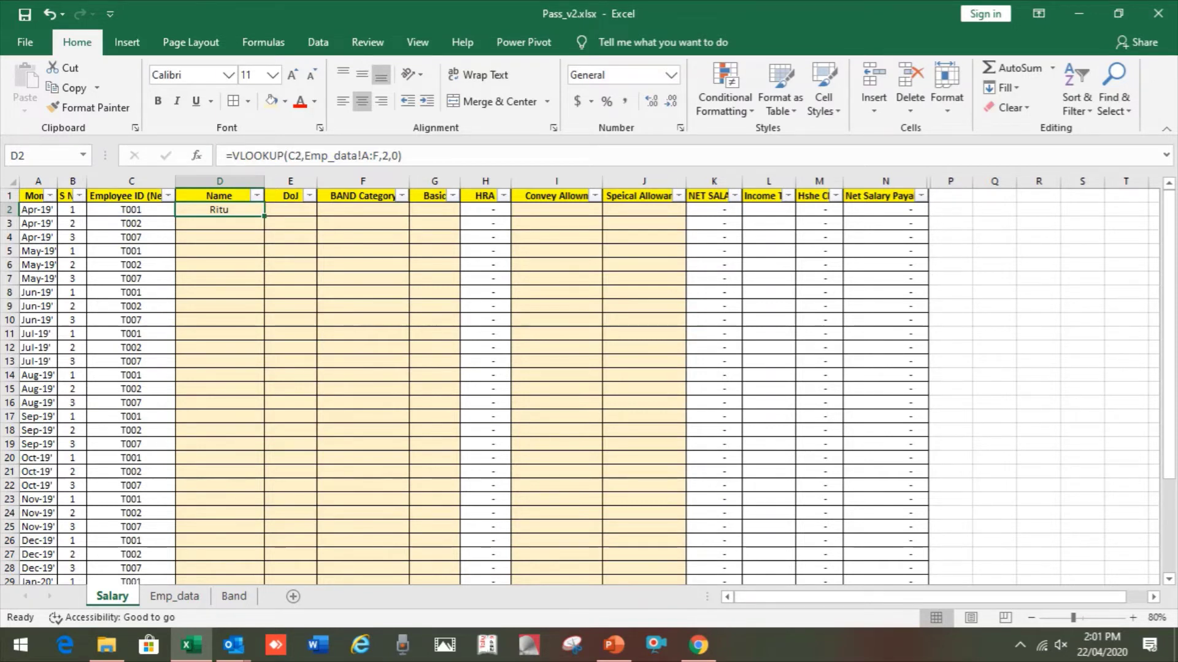
# Step: Lock the column references in D2's VLOOKUP, making the lookup value $C2 and the table array Emp_data!$A:$F
pyautogui.click(288, 155)
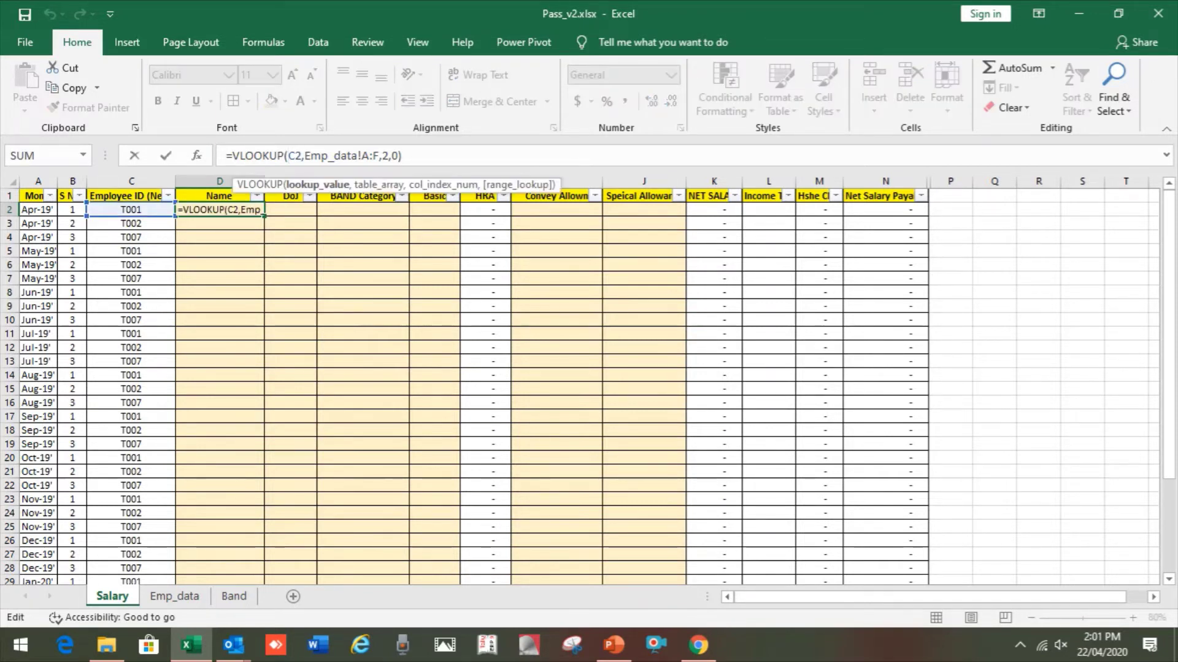
pyautogui.write('$')
pyautogui.press('Right')
pyautogui.press('Right')
pyautogui.press('Right')
pyautogui.press('Right')
pyautogui.press('Right')
pyautogui.press('Right')
pyautogui.press('Right')
pyautogui.press('Right')
pyautogui.press('Right')
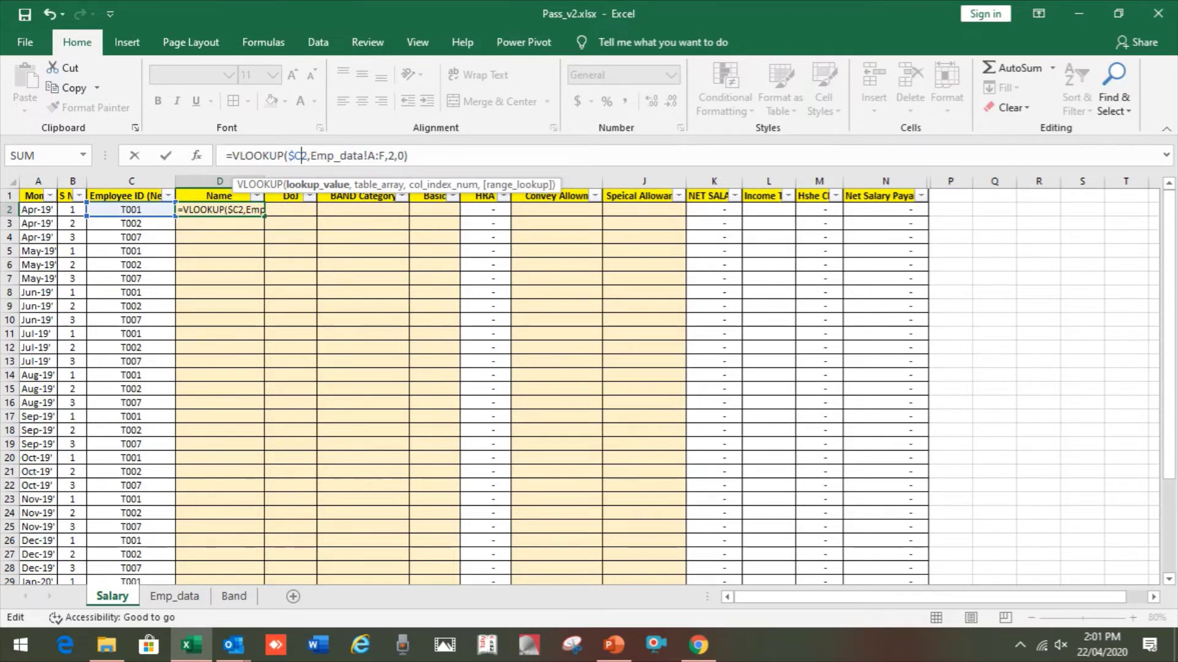
pyautogui.press('Right')
pyautogui.press('Right')
pyautogui.press('Right')
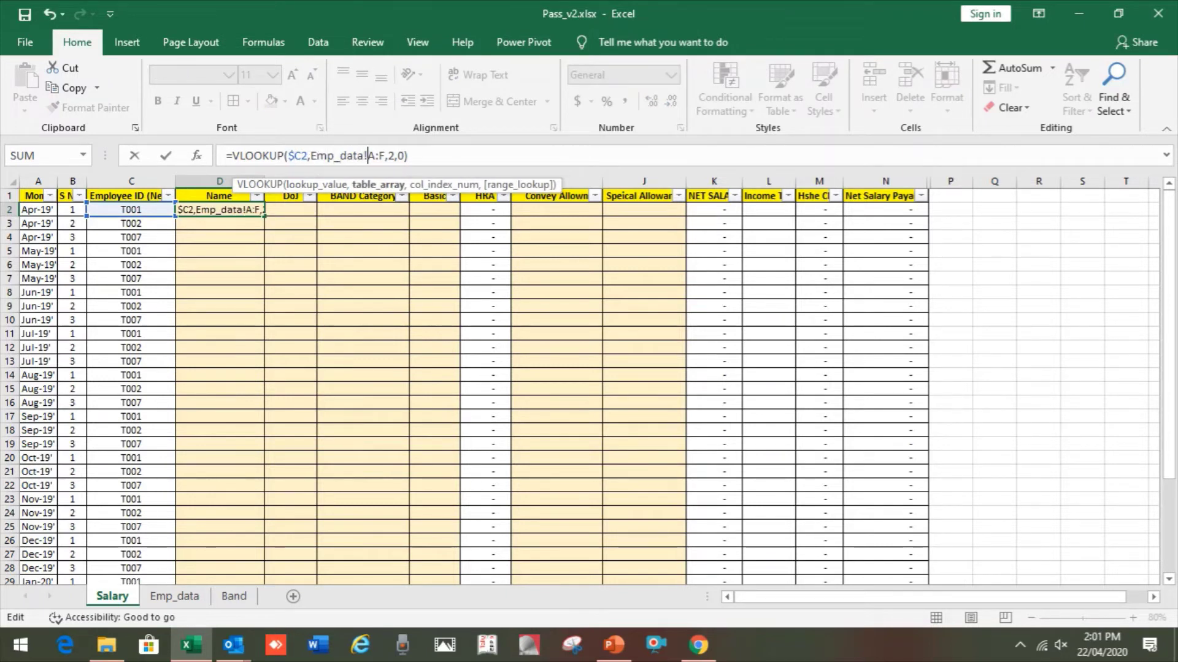
pyautogui.write('$')
pyautogui.press('Right')
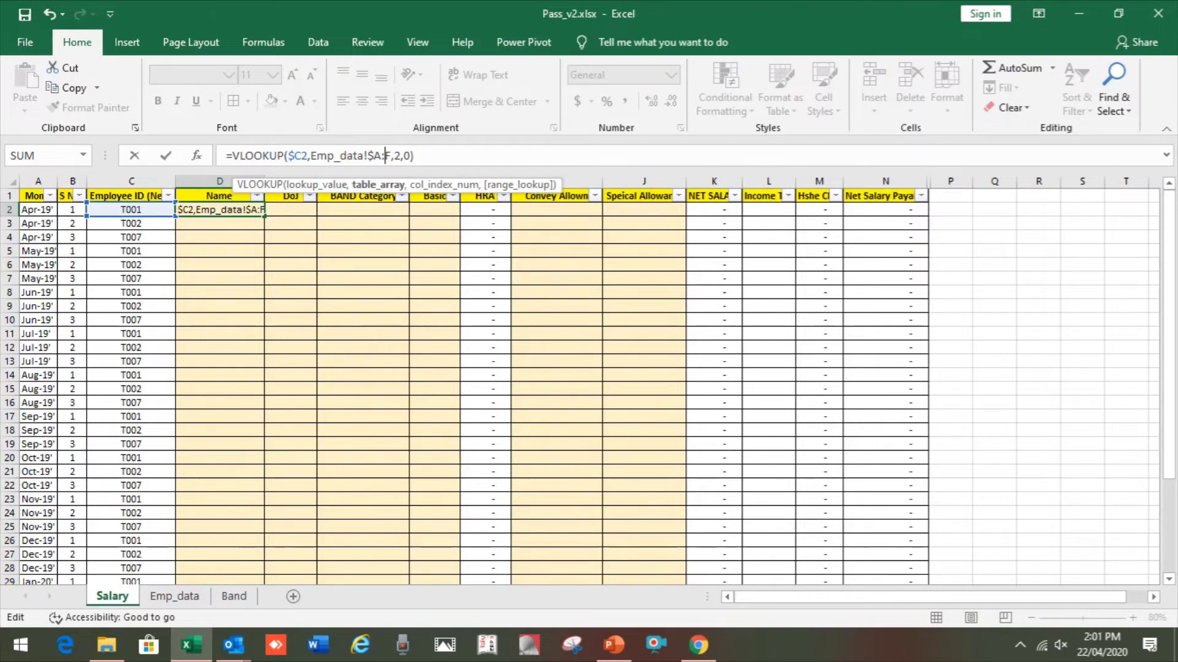
pyautogui.press('Right')
pyautogui.write('$')
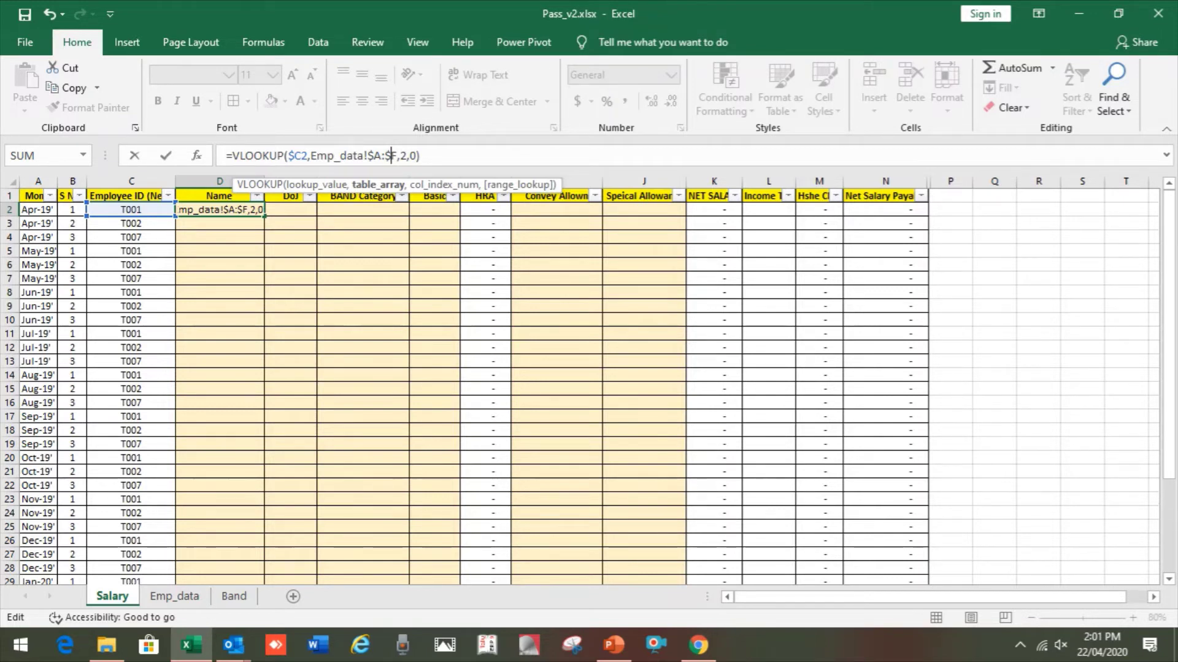
pyautogui.press('Return')
# Step: Copy the VLOOKUP formula from D2 into E2 of the DoJ column
pyautogui.press('Up')
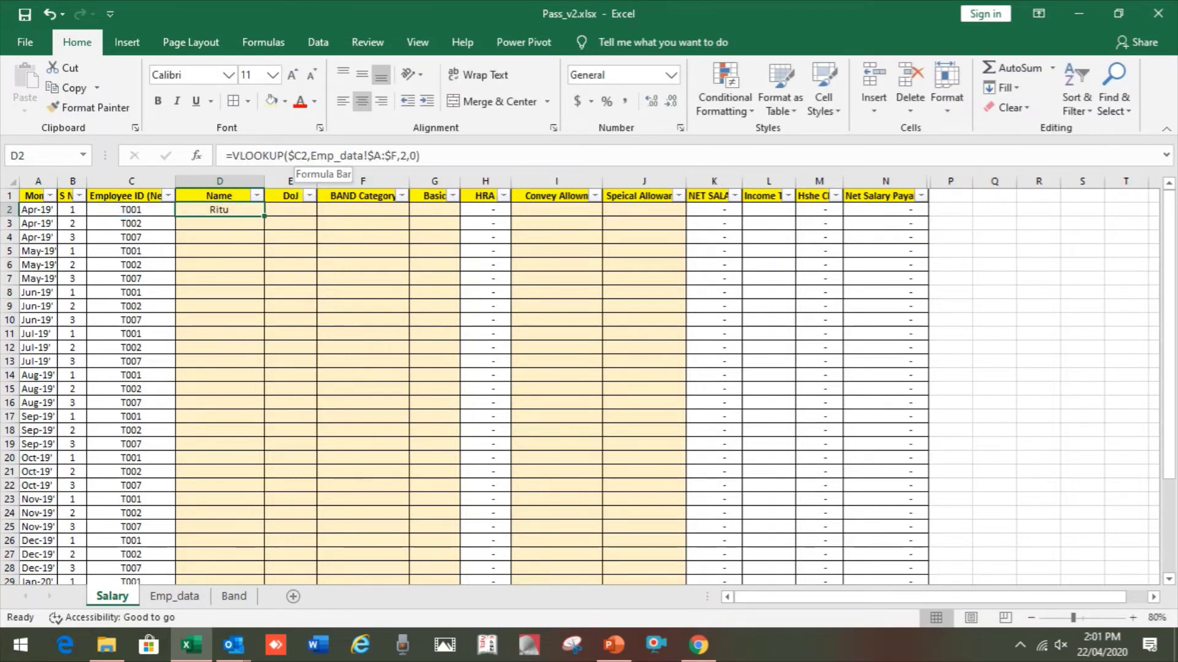
pyautogui.hotkey('ctrl', 'c')
pyautogui.press('Right')
pyautogui.hotkey('ctrl', 'v')
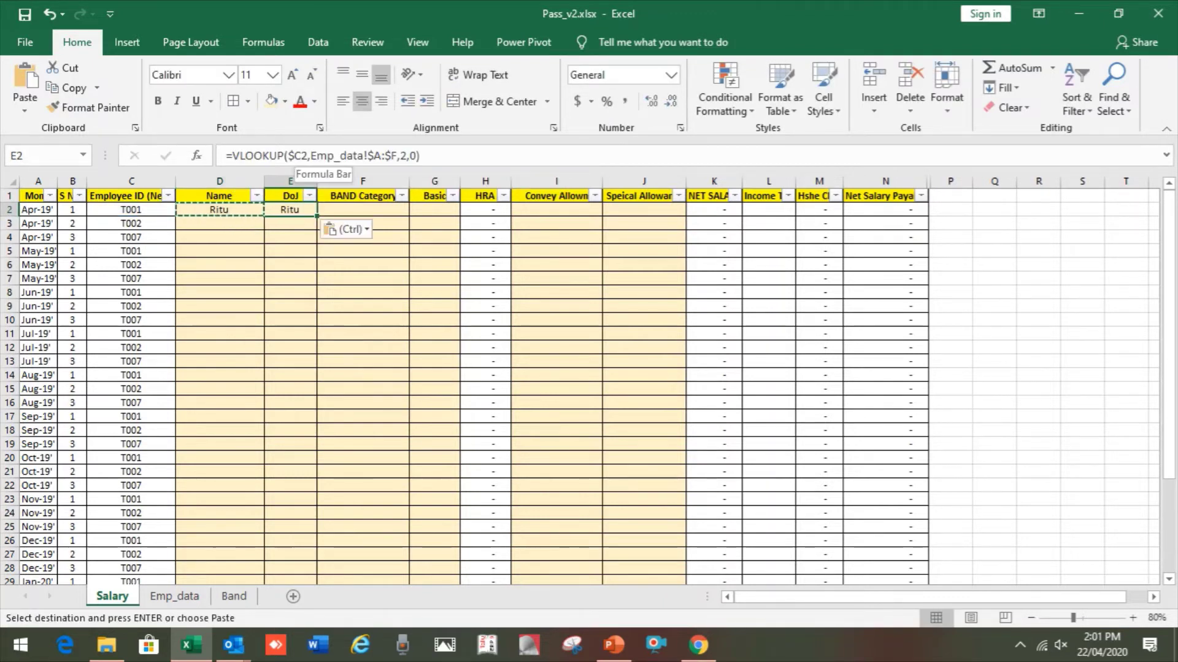
# Step: Check the Date Of Joining column's position on Emp_data and set the column index in E2's VLOOKUP to 5
pyautogui.press('F2')
pyautogui.press('Left')
pyautogui.press('Left')
pyautogui.press('Left')
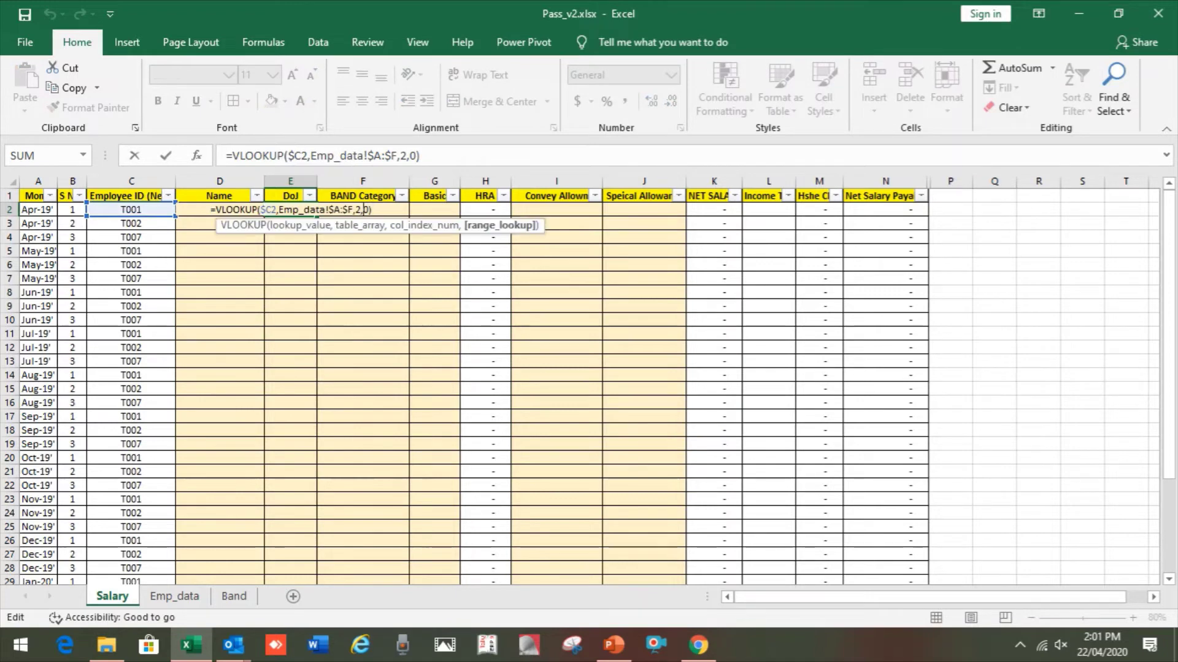
pyautogui.press('Escape')
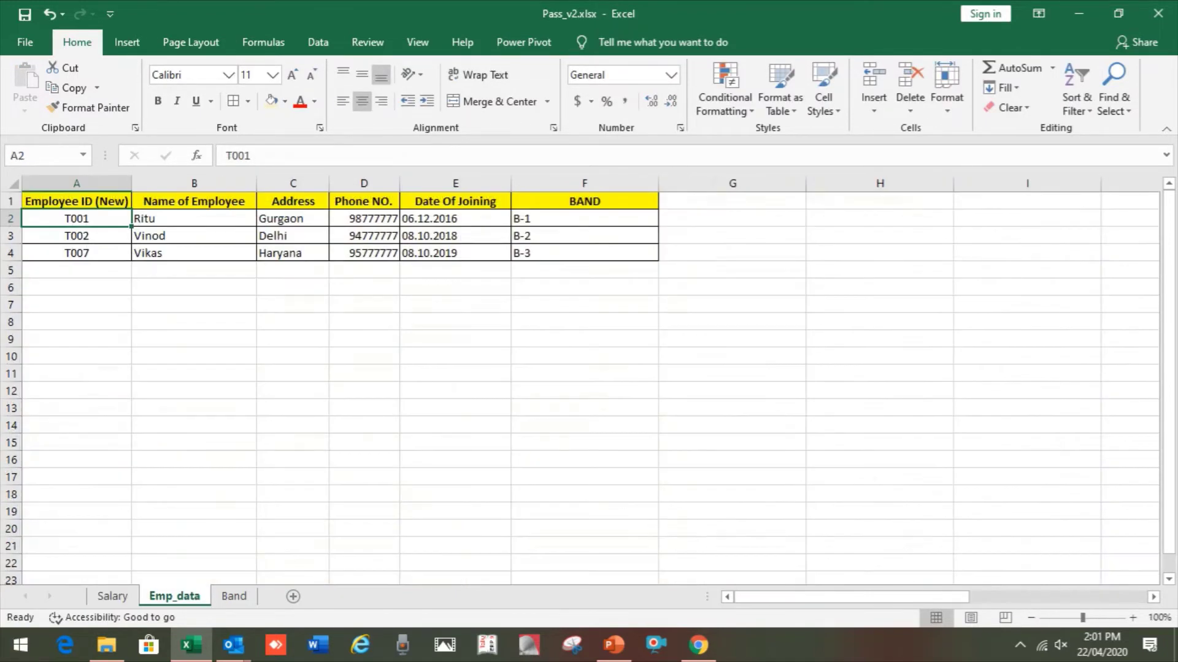
pyautogui.hotkey('ctrl', 'pagedown')
pyautogui.click(113, 596)
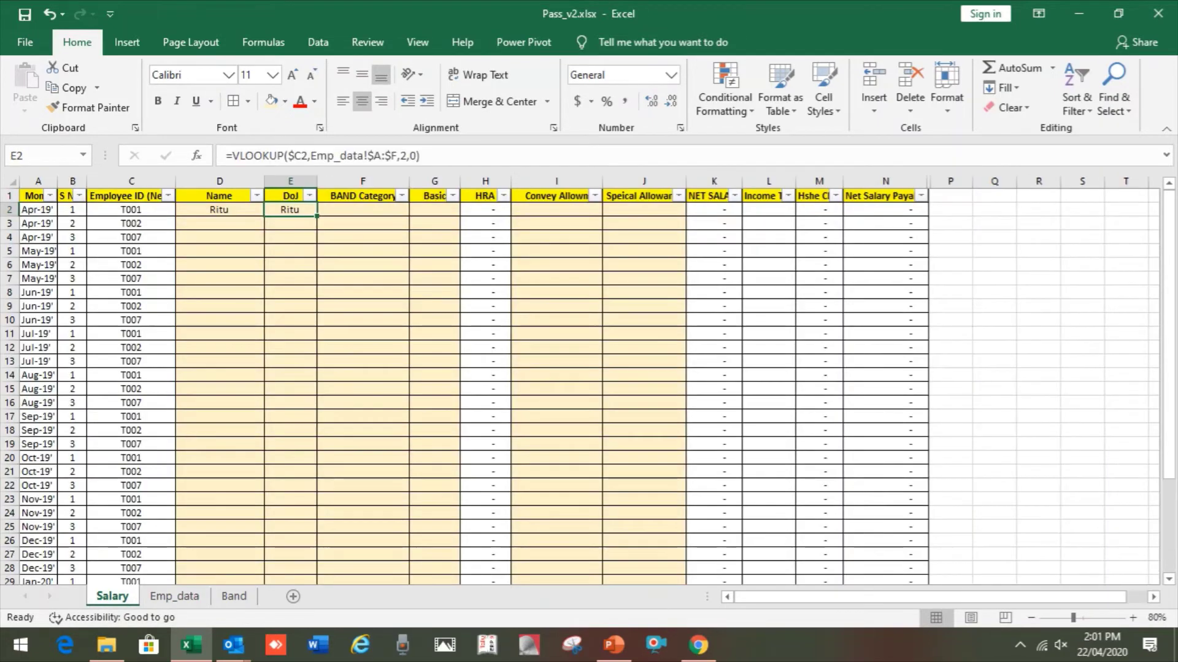
pyautogui.press('F2')
pyautogui.press('Left')
pyautogui.press('Left')
pyautogui.press('Left')
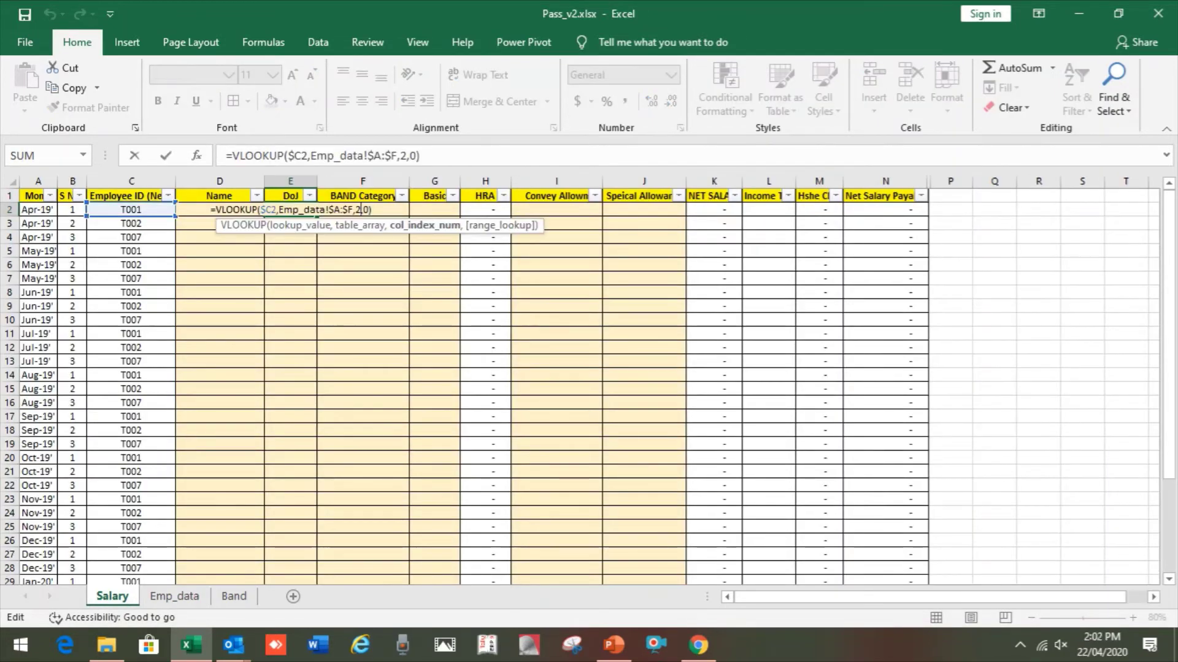
pyautogui.press('BackSpace')
pyautogui.write('5')
pyautogui.press('Return')
# Step: Copy the VLOOKUP formula from E2 into F2 of the BAND Category column
pyautogui.press('Up')
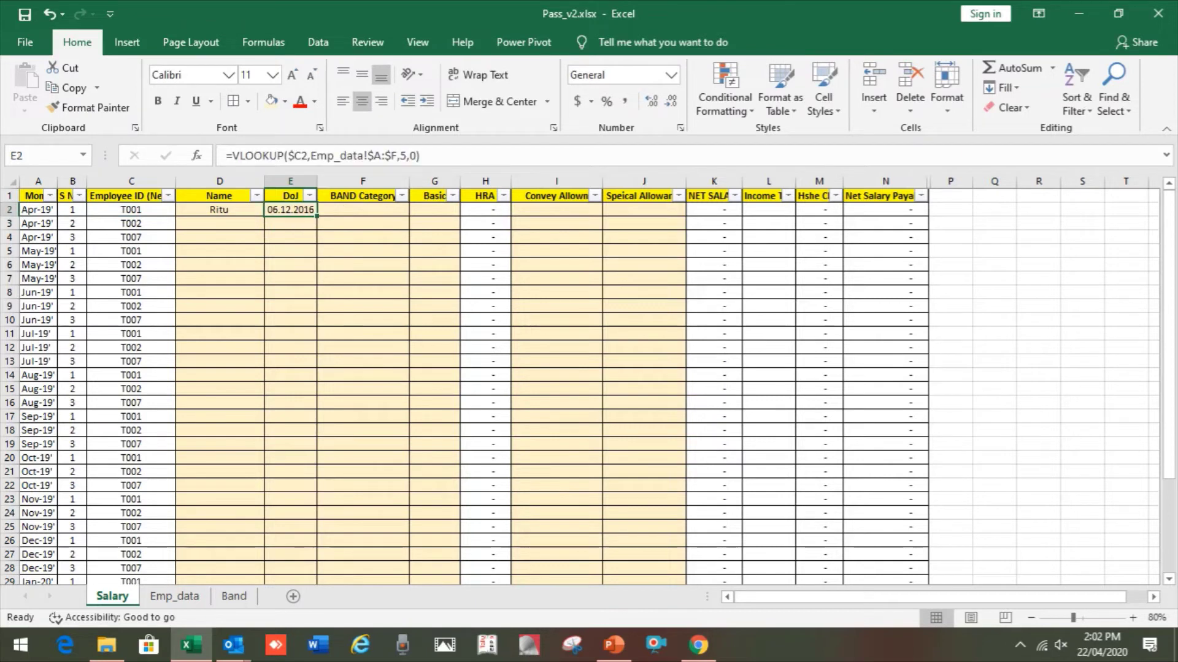
pyautogui.hotkey('ctrl', 'c')
pyautogui.press('Right')
pyautogui.hotkey('ctrl', 'v')
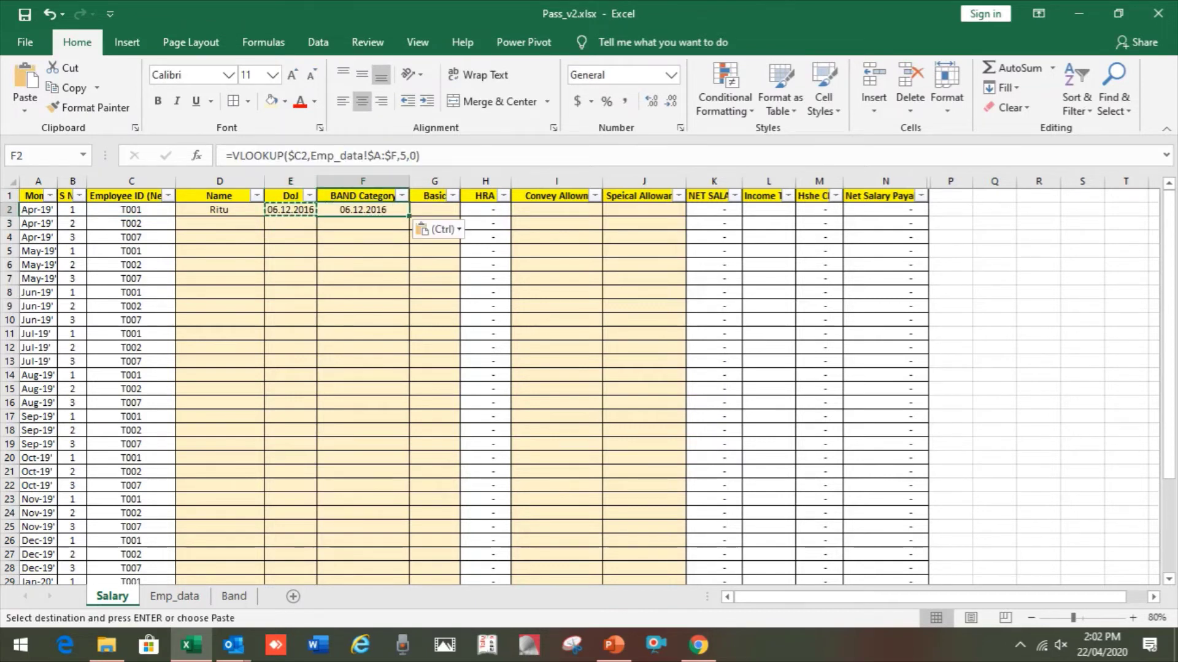
# Step: Check the BAND column's position on the Emp_data sheet and look at the Band sheet
pyautogui.press('F2')
pyautogui.press('Escape')
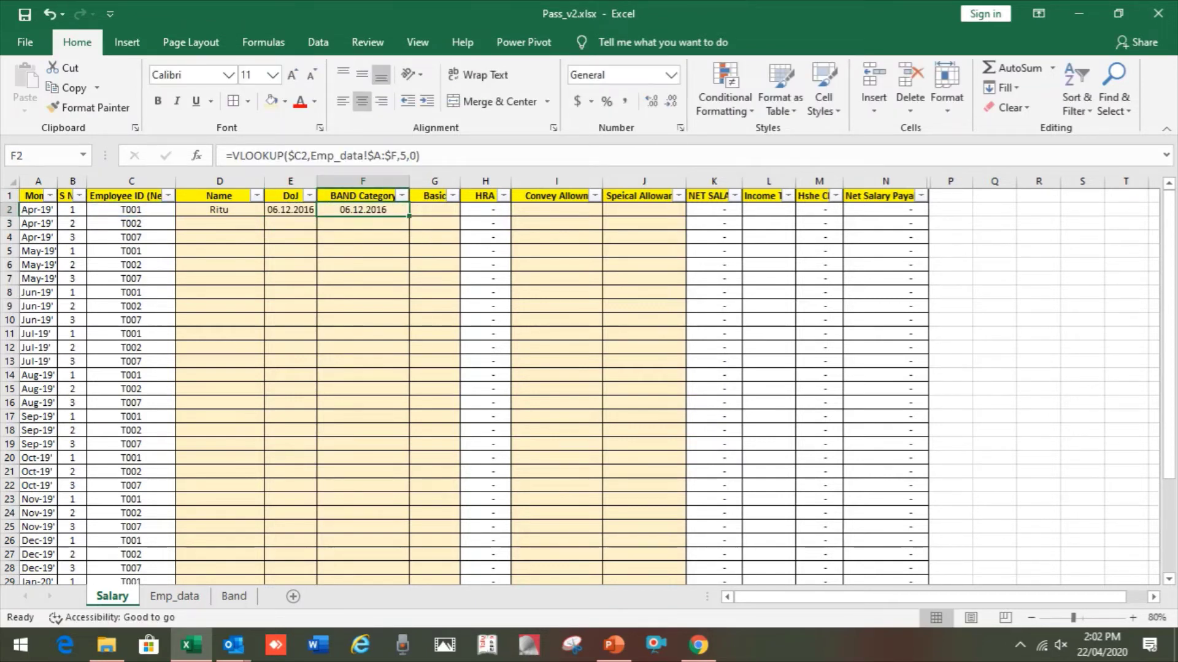
pyautogui.press('F2')
pyautogui.press('Escape')
pyautogui.click(174, 597)
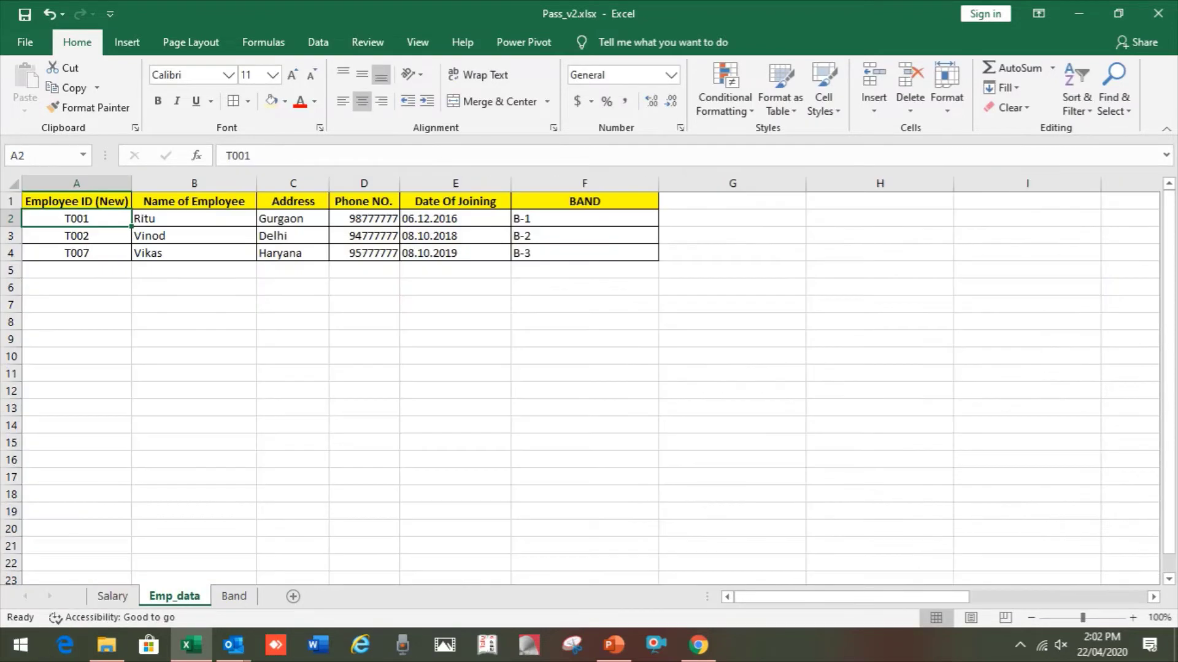
pyautogui.hotkey('ctrl', 'Right')
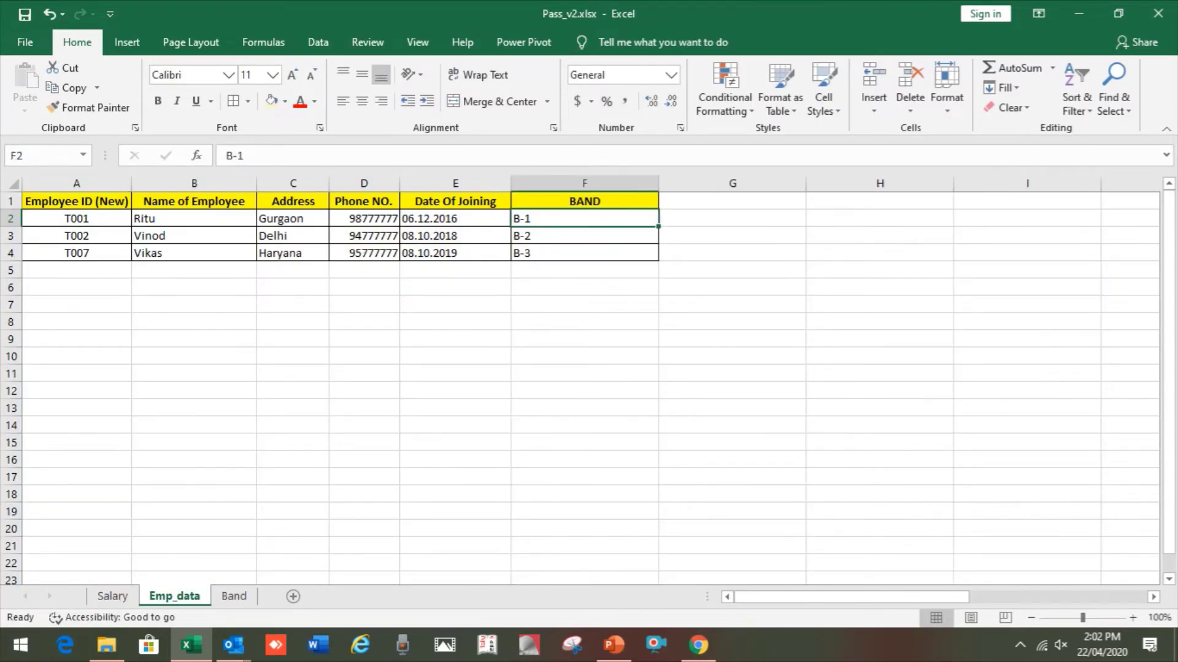
pyautogui.click(234, 596)
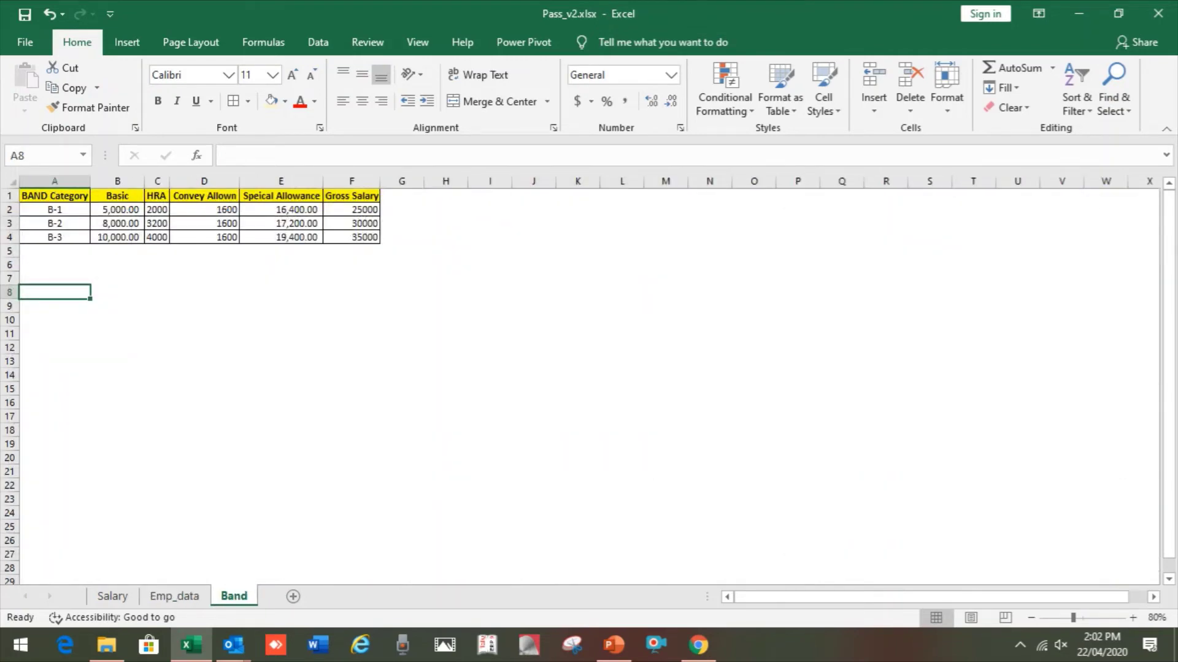
pyautogui.hotkey('ctrl', 'pageup')
pyautogui.hotkey('ctrl', 'pageup')
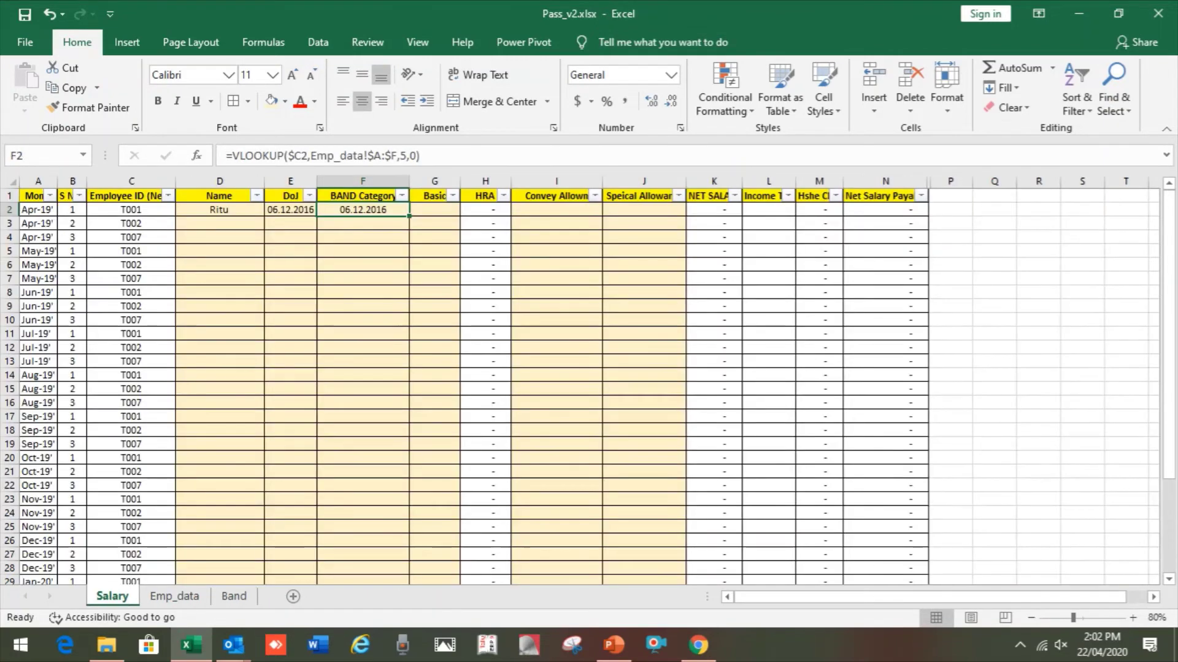
# Step: Copy F2's VLOOKUP into G2 of the Basic column and set its column index to 6
pyautogui.hotkey('ctrl', 'c')
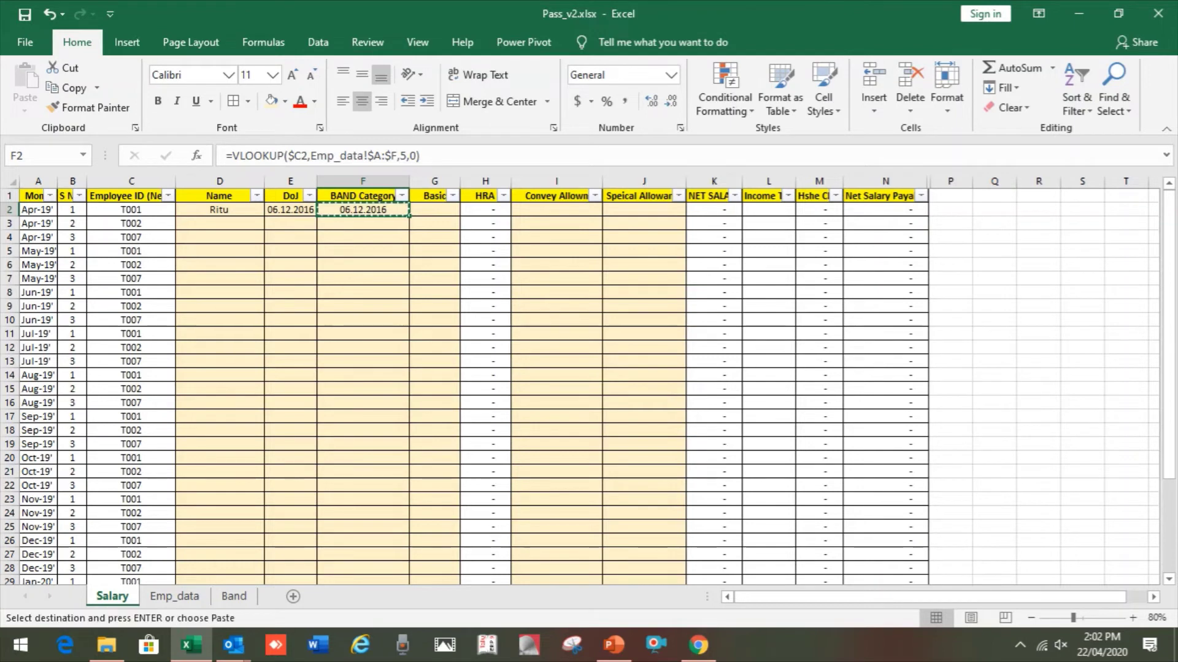
pyautogui.press('Right')
pyautogui.hotkey('ctrl', 'v')
pyautogui.press('F2')
pyautogui.press('Left')
pyautogui.press('Left')
pyautogui.press('Left')
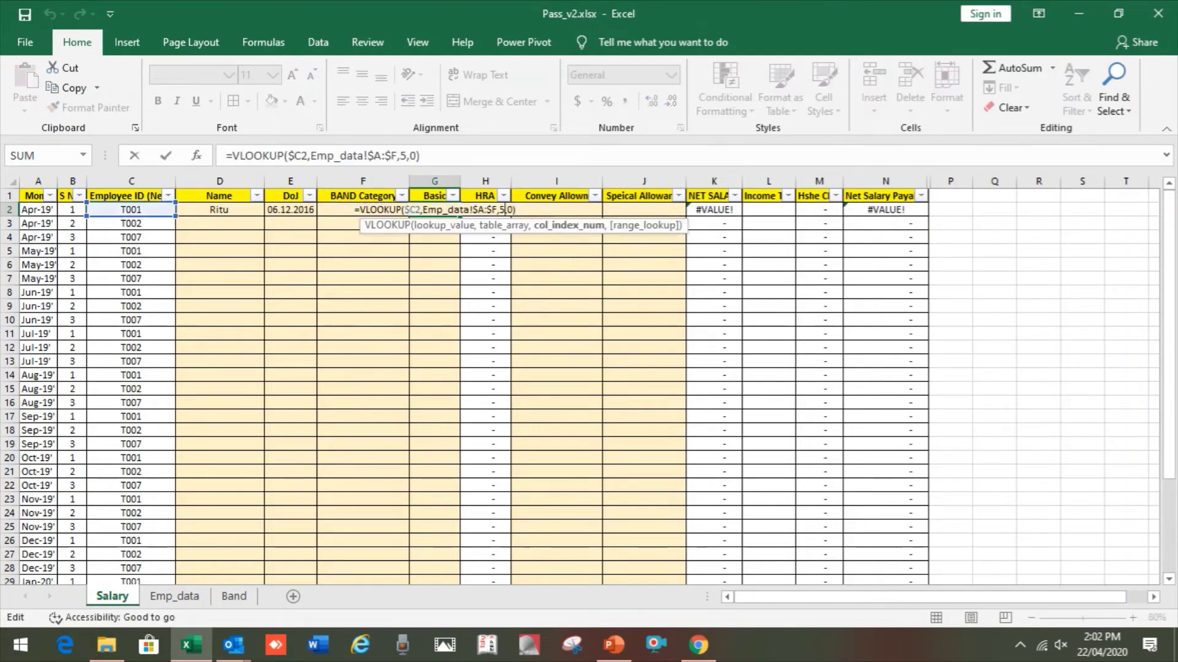
pyautogui.hotkey('shift', 'Left')
pyautogui.write('6')
pyautogui.press('Return')
# Step: Copy the formulas in D2:G2 down through row 37 of the Salary sheet
pyautogui.press('Up')
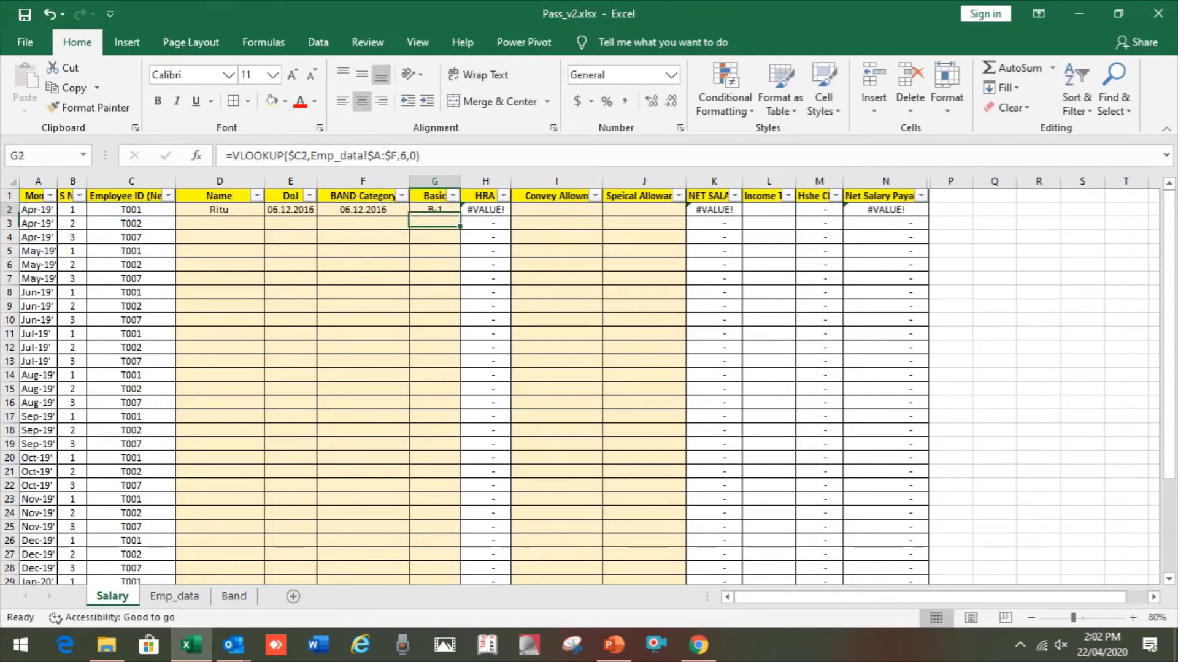
pyautogui.hotkey('shift', 'Left')
pyautogui.hotkey('shift', 'Left')
pyautogui.hotkey('shift', 'Left')
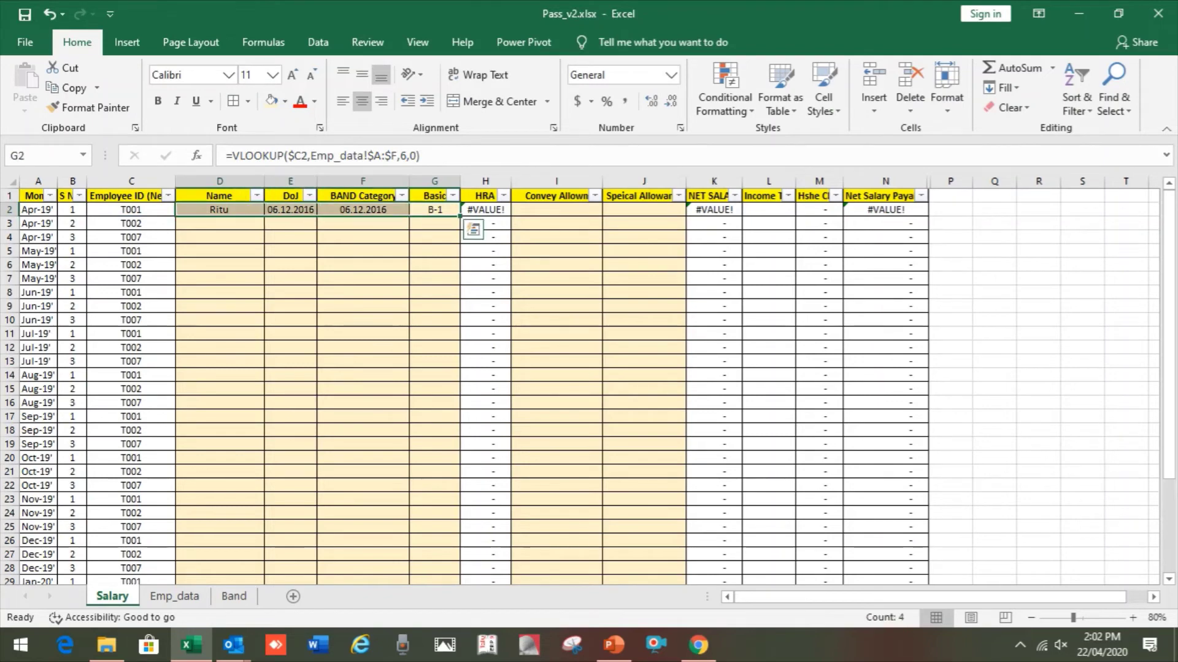
pyautogui.hotkey('ctrl', 'c')
pyautogui.press('Left')
pyautogui.press('Left')
pyautogui.press('Left')
pyautogui.press('Left')
pyautogui.press('Left')
pyautogui.hotkey('ctrl', 'Down')
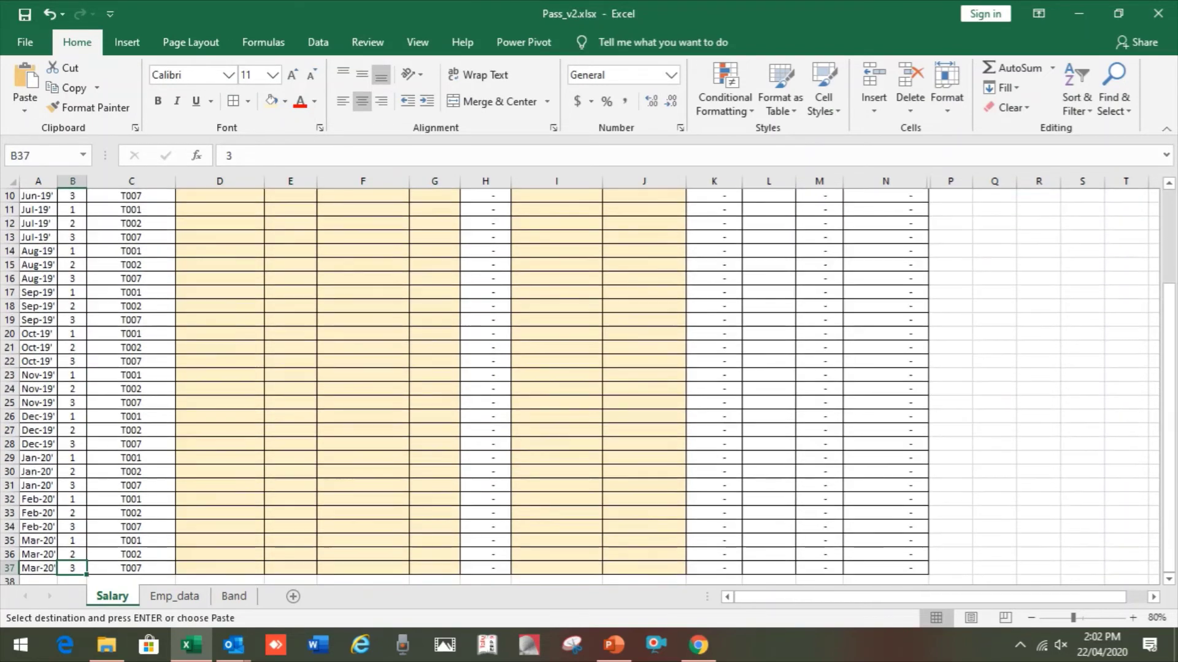
pyautogui.press('Right')
pyautogui.press('Right')
pyautogui.hotkey('ctrl', 'shift', 'Up')
pyautogui.hotkey('ctrl', 'v')
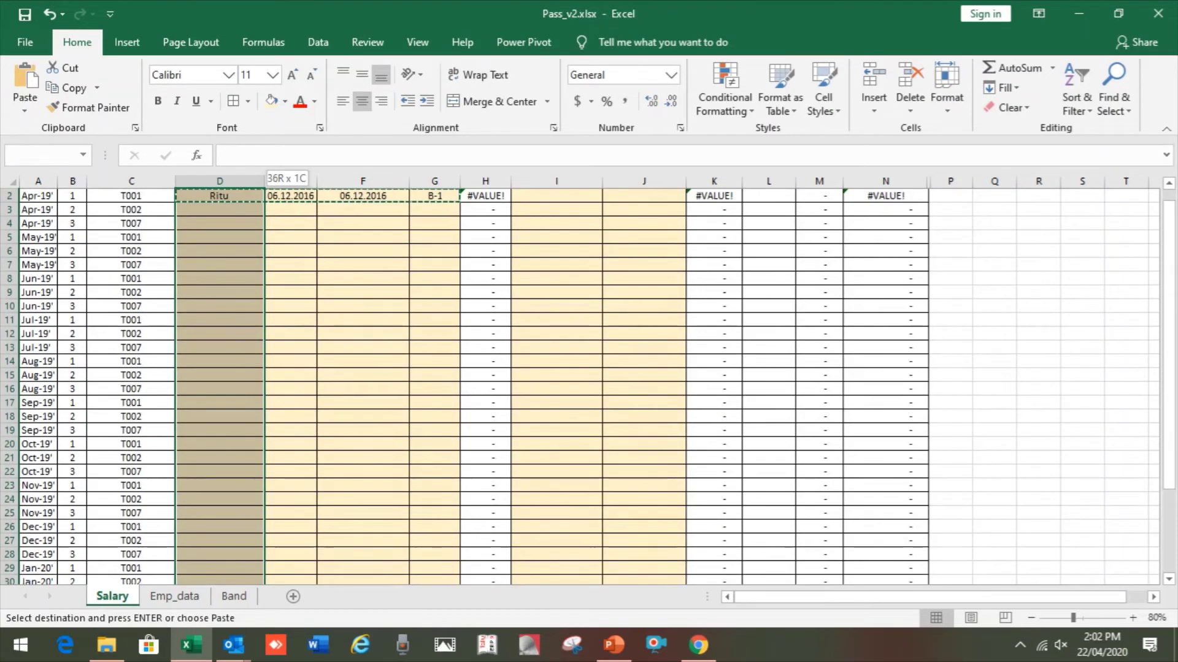
pyautogui.press('Escape')
# Step: Set the column index in F2's BAND Category VLOOKUP to 6
pyautogui.press('Down')
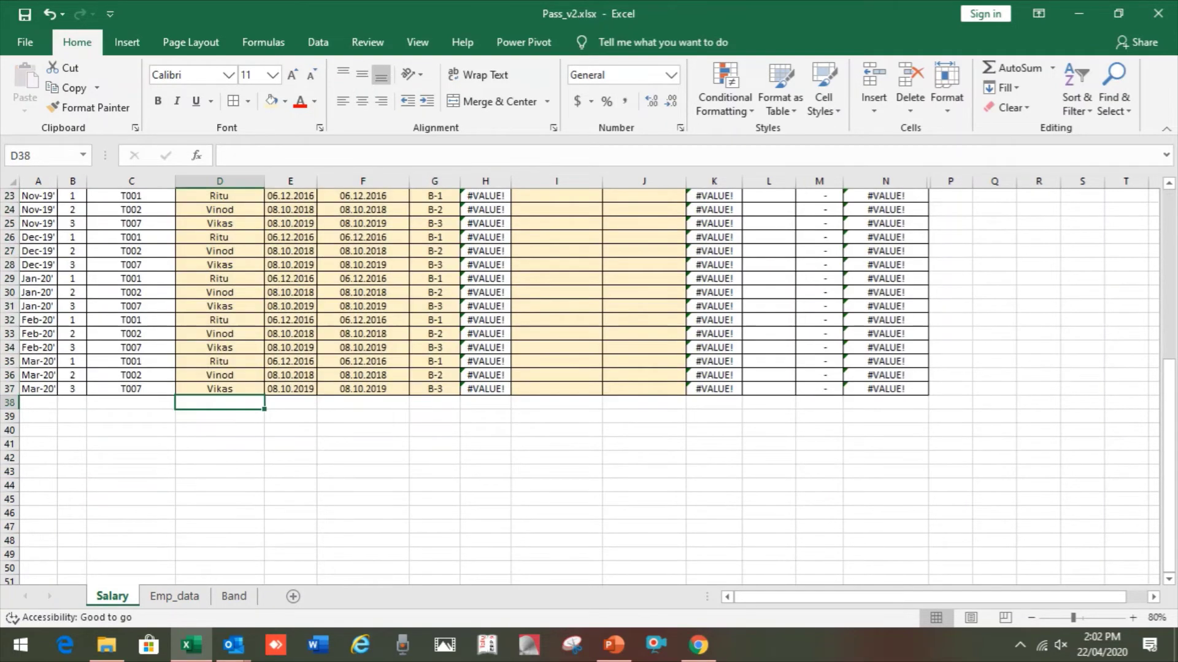
pyautogui.press('Up')
pyautogui.hotkey('ctrl', 'Up')
pyautogui.press('Right')
pyautogui.press('Right')
pyautogui.press('Right')
pyautogui.press('Down')
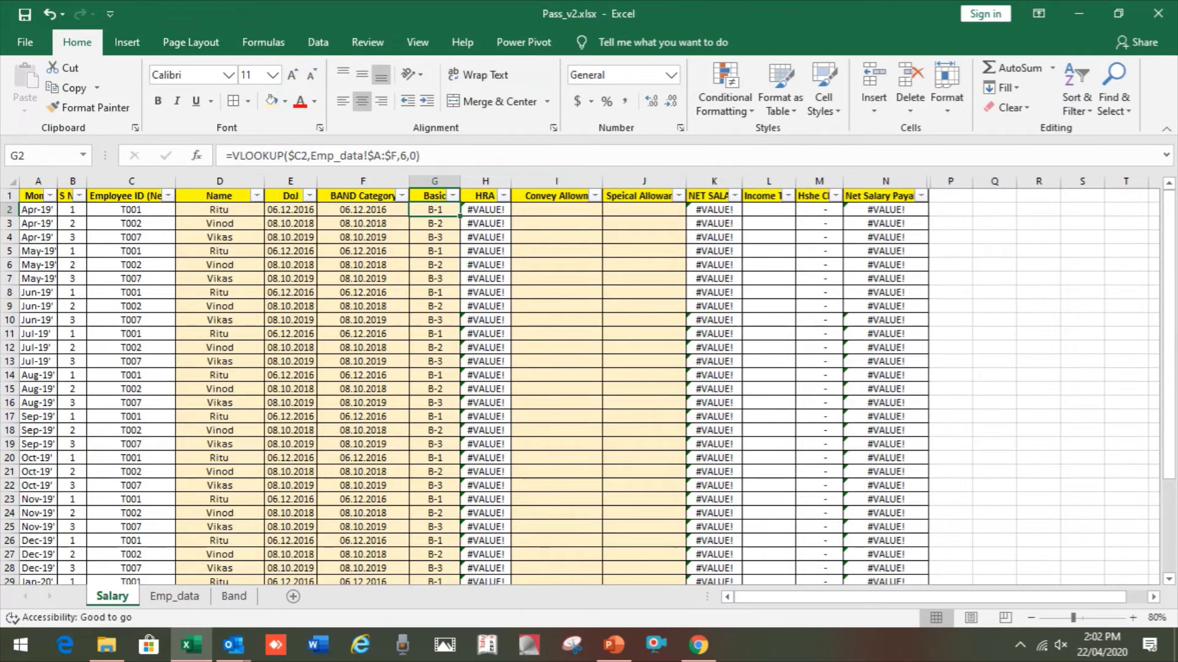
pyautogui.press('Left')
pyautogui.press('F2')
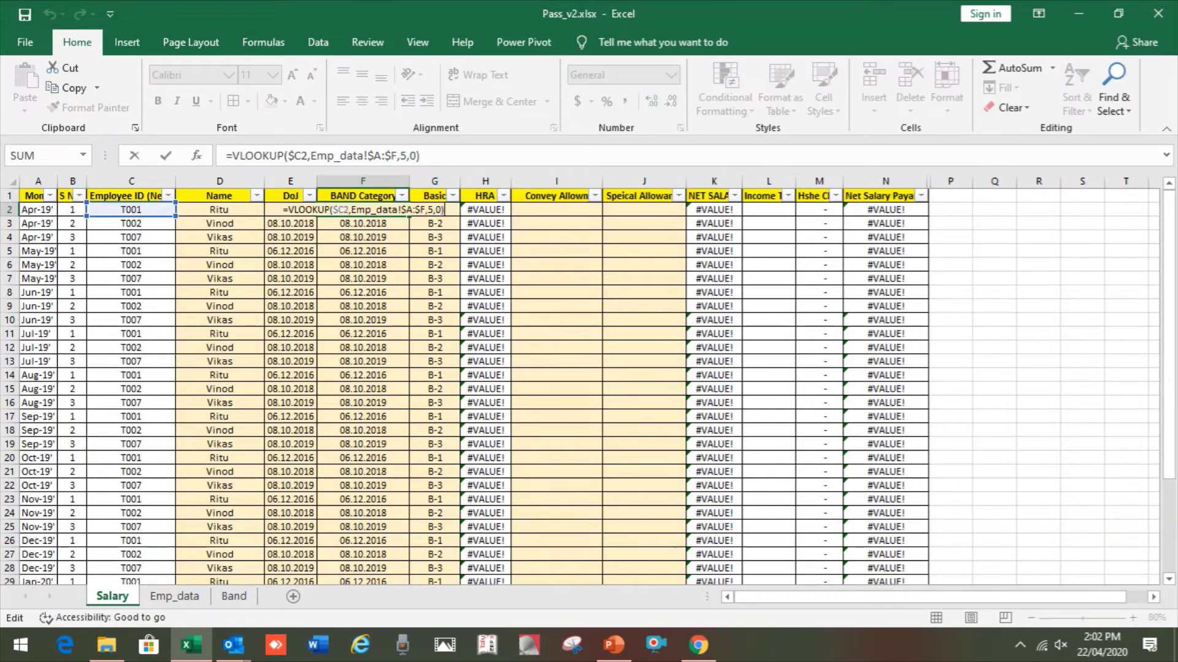
pyautogui.press('Left')
pyautogui.press('Left')
pyautogui.press('Left')
pyautogui.press('BackSpace')
pyautogui.write('6')
pyautogui.press('Return')
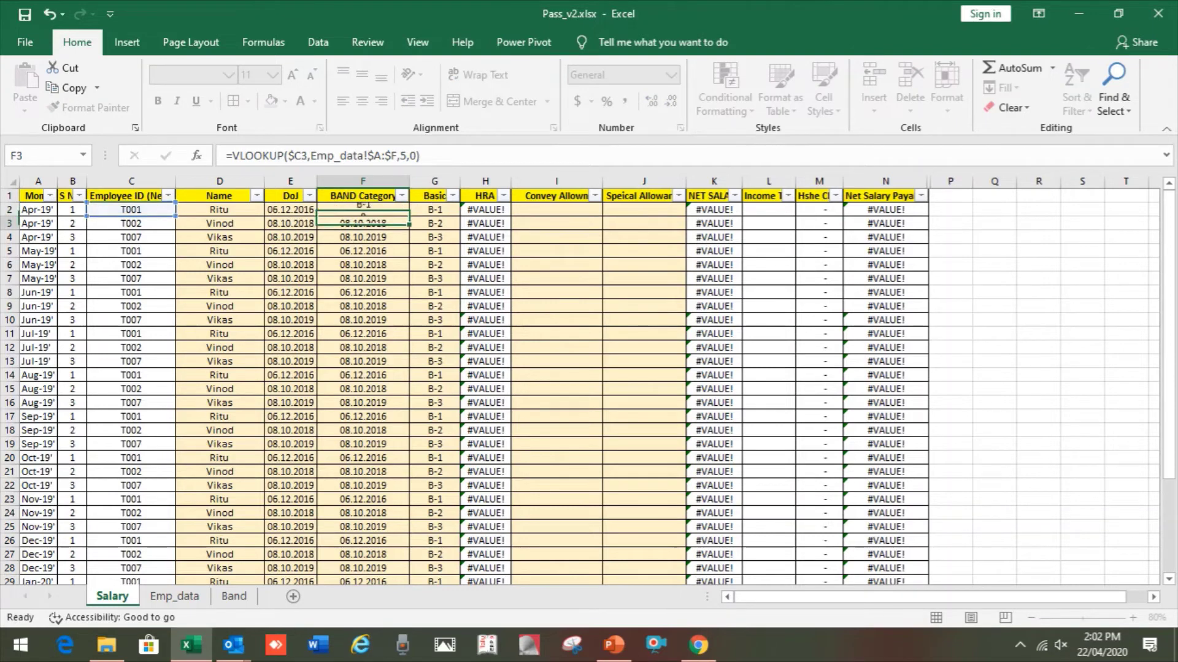
# Step: Copy the BAND Category formula in F2 down through F37
pyautogui.press('Up')
pyautogui.hotkey('ctrl', 'c')
pyautogui.hotkey('ctrl', 'shift', 'Down')
pyautogui.hotkey('ctrl', 'v')
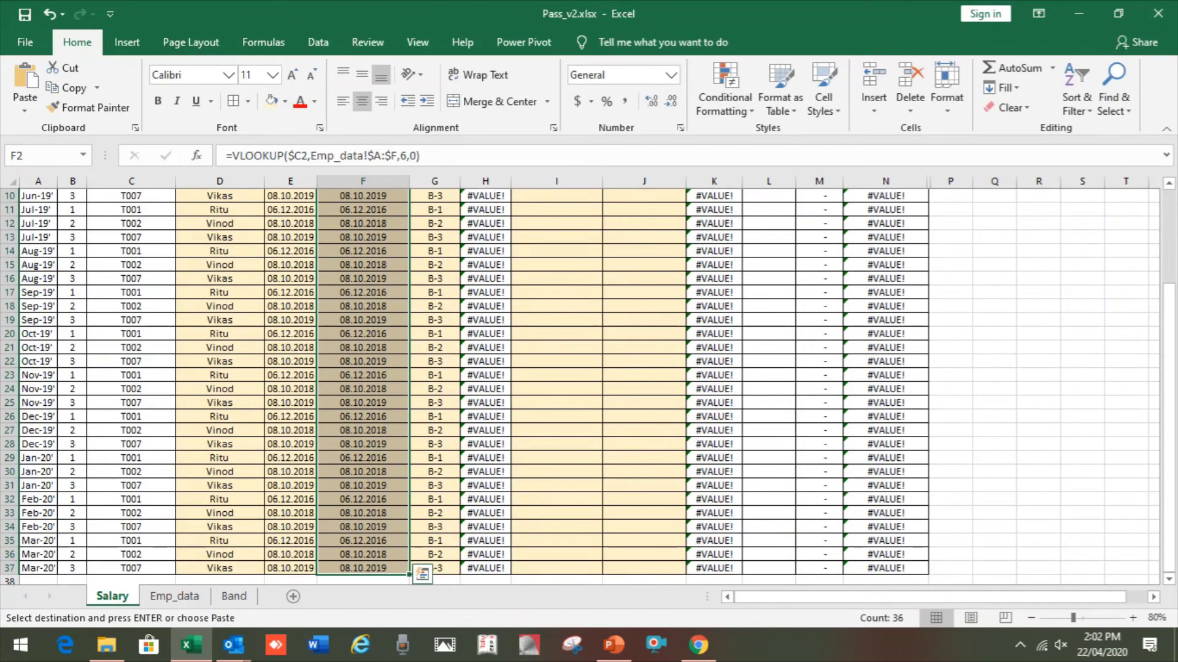
pyautogui.press('Escape')
# Step: Clear the formulas from G2:G37 in the Basic column and return to F2
pyautogui.press('Right')
pyautogui.hotkey('ctrl', 'shift', 'Down')
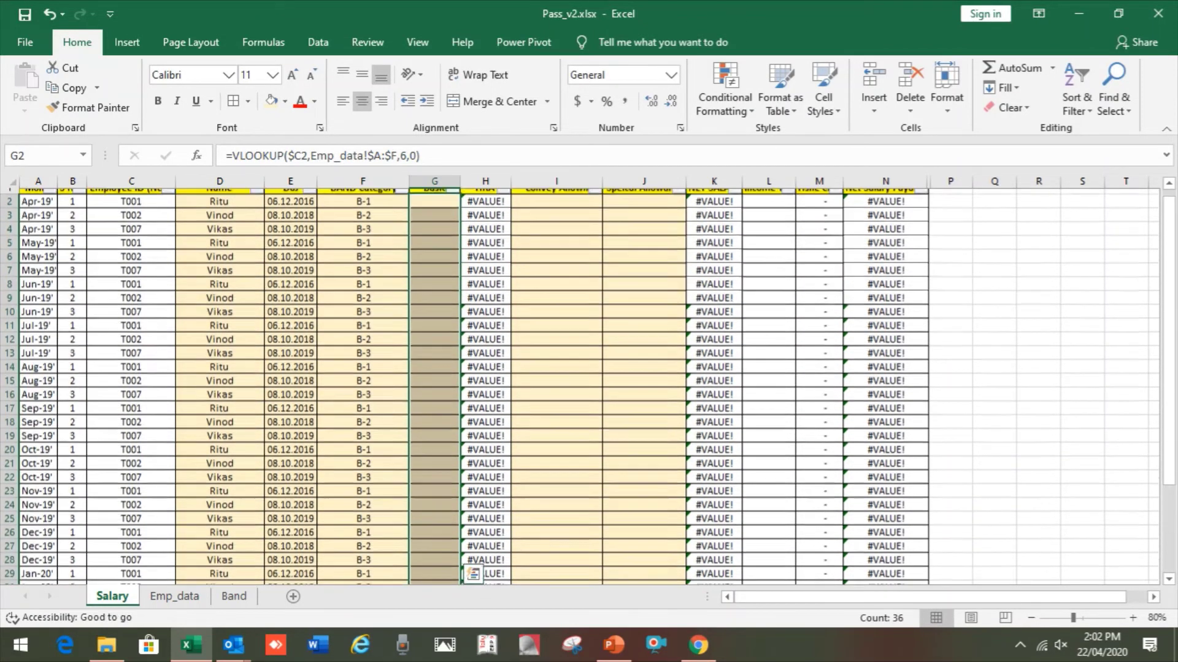
pyautogui.press('Delete')
pyautogui.hotkey('ctrl', 'Up')
pyautogui.press('Down')
pyautogui.press('Left')
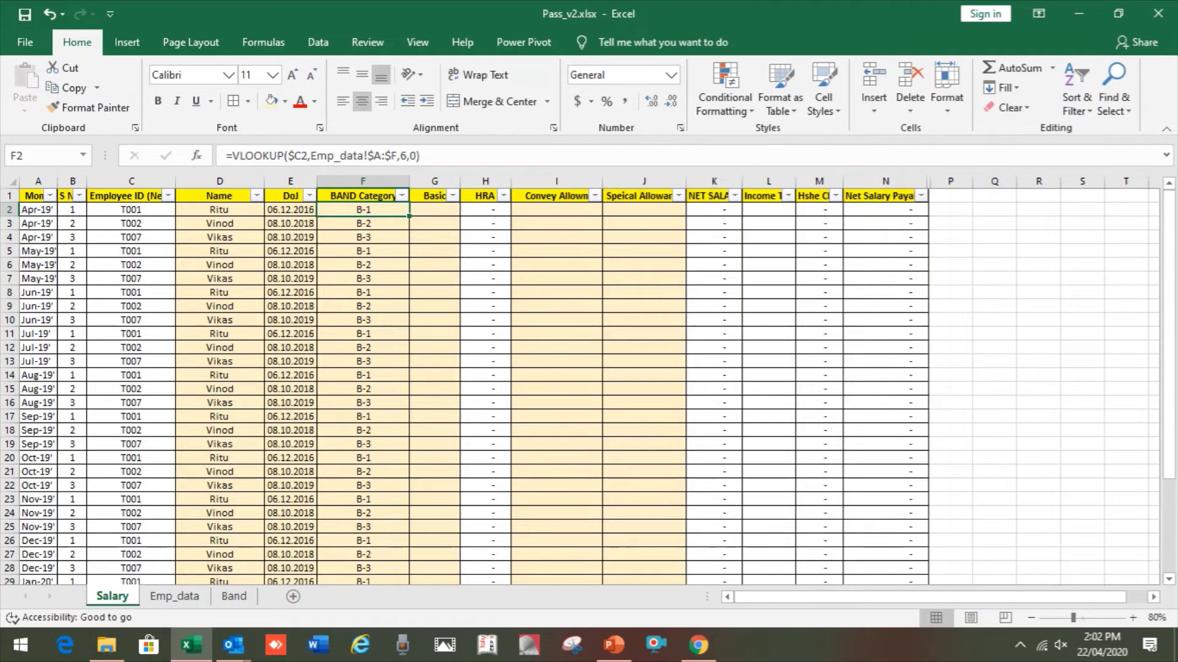
# Step: Enter =VLOOKUP(F2,Band!A:F,2,0) in G2 of the Salary sheet to look up the Basic pay by band
pyautogui.press('Right')
pyautogui.press('F2')
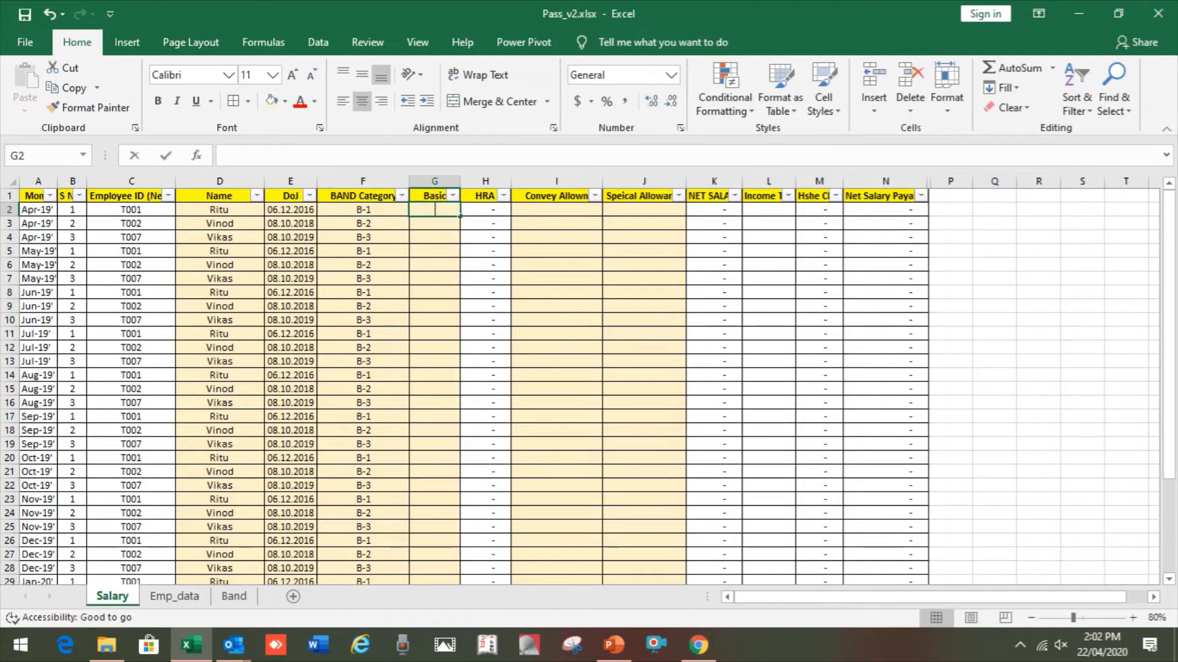
pyautogui.write('=vlookup')
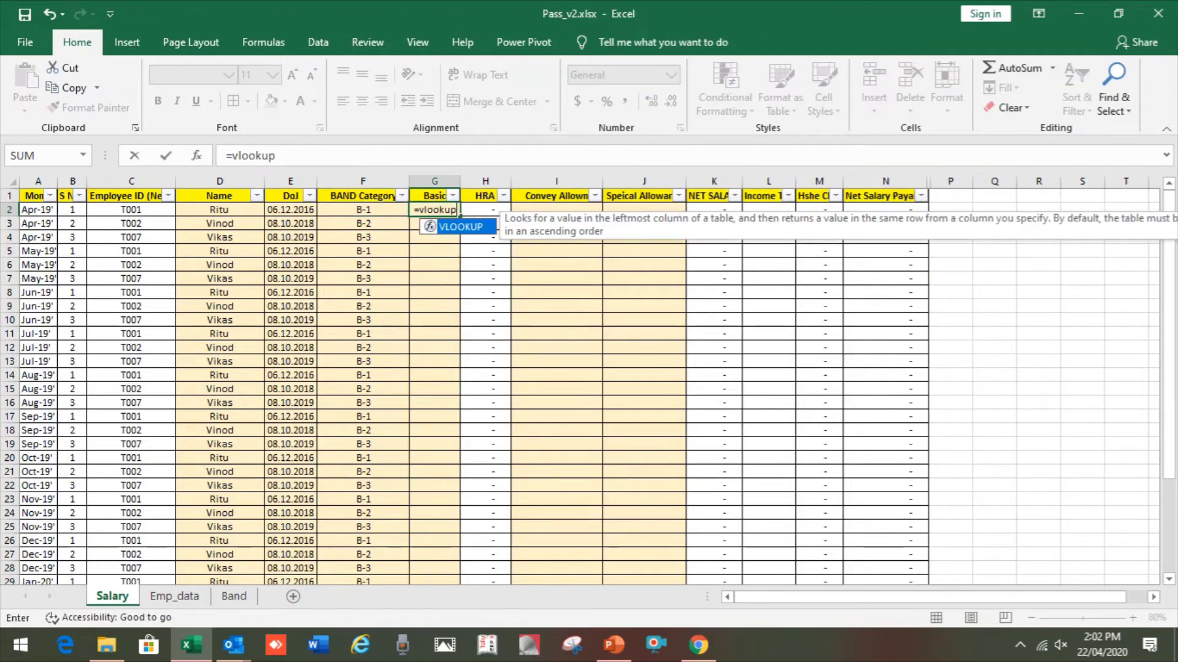
pyautogui.write('(')
pyautogui.press('Left')
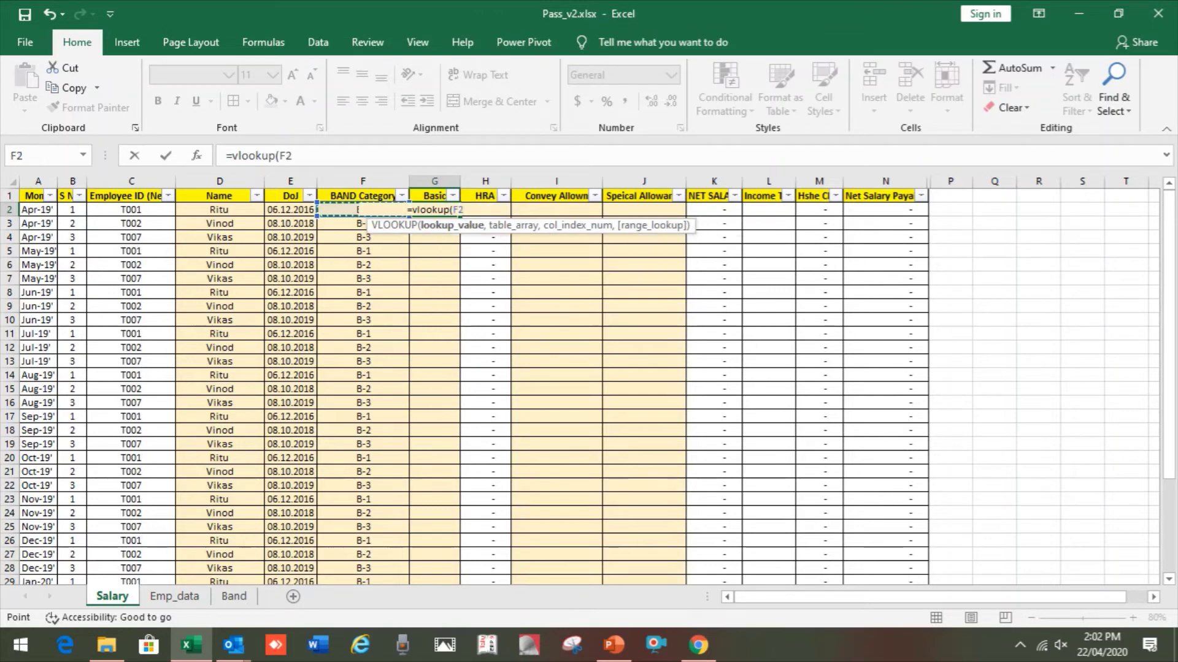
pyautogui.write(',')
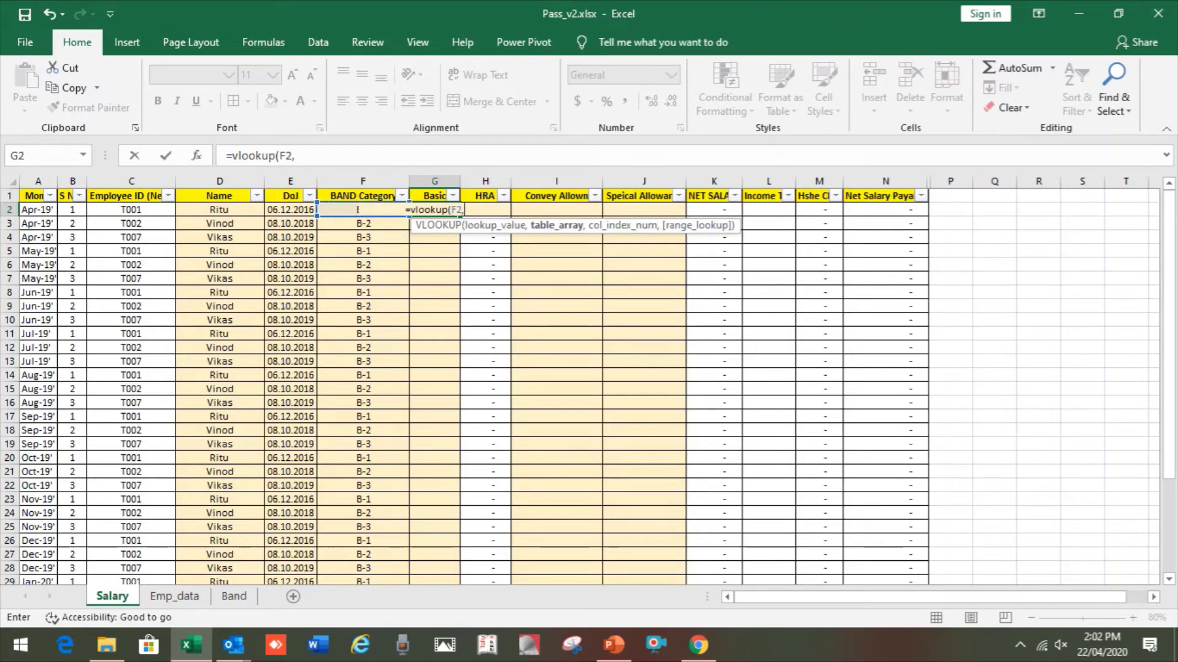
pyautogui.click(234, 596)
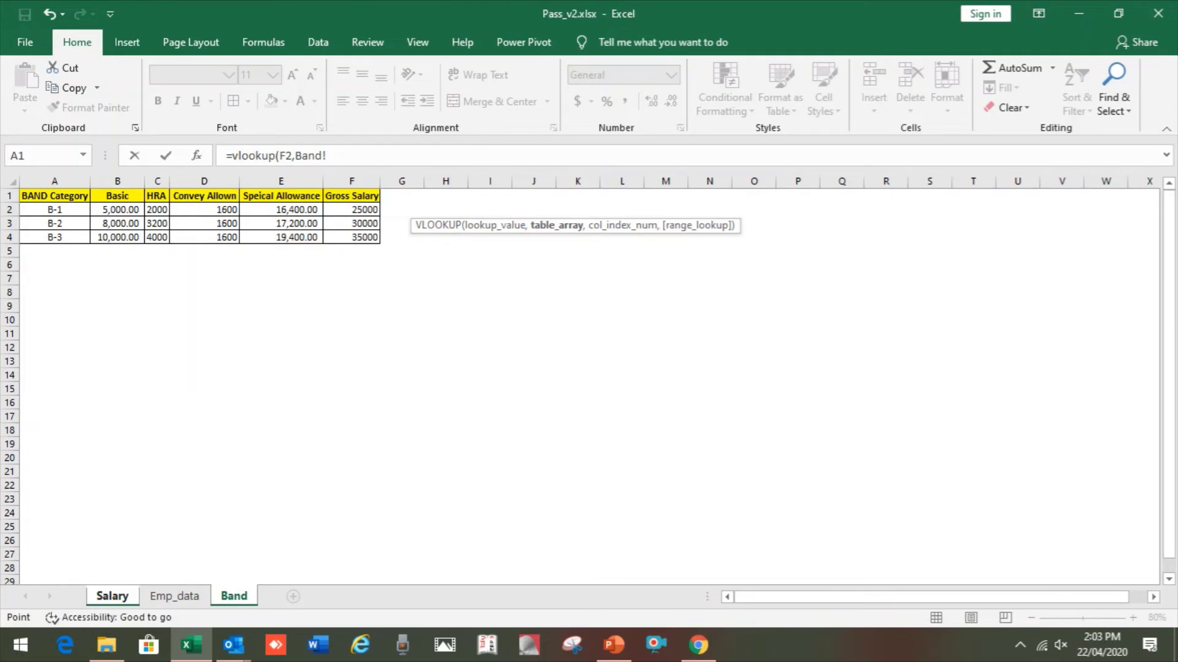
pyautogui.moveTo(54, 181); pyautogui.dragTo(362, 181)
pyautogui.write(',')
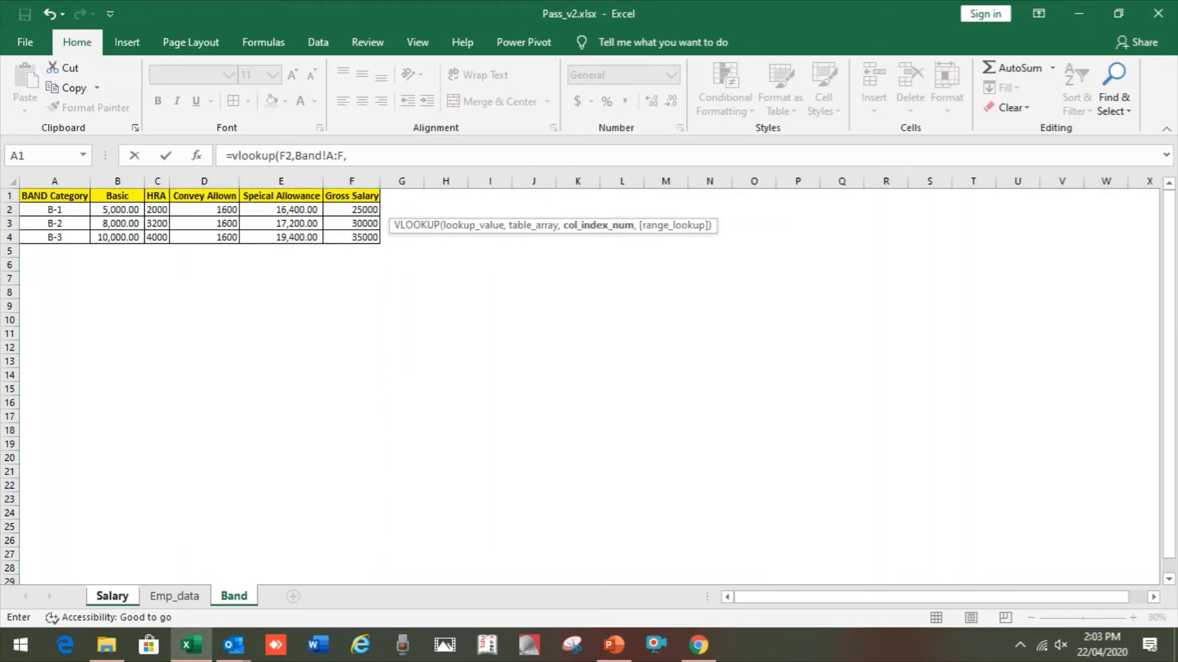
pyautogui.press('F2')
pyautogui.write('2')
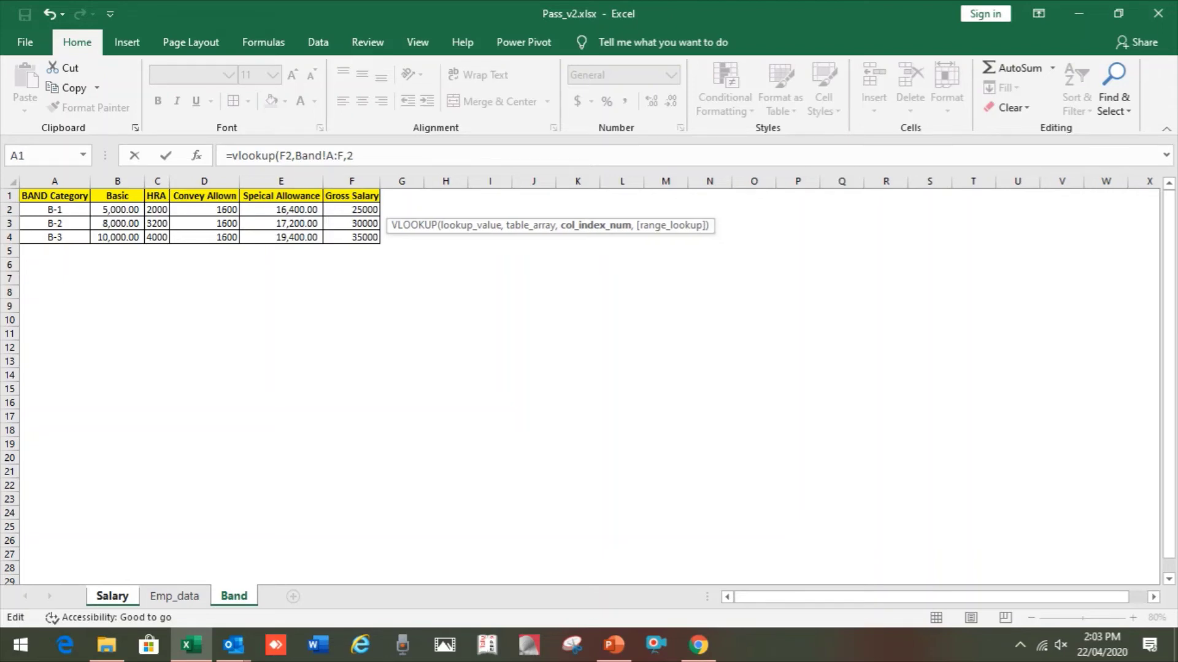
pyautogui.write(',0)')
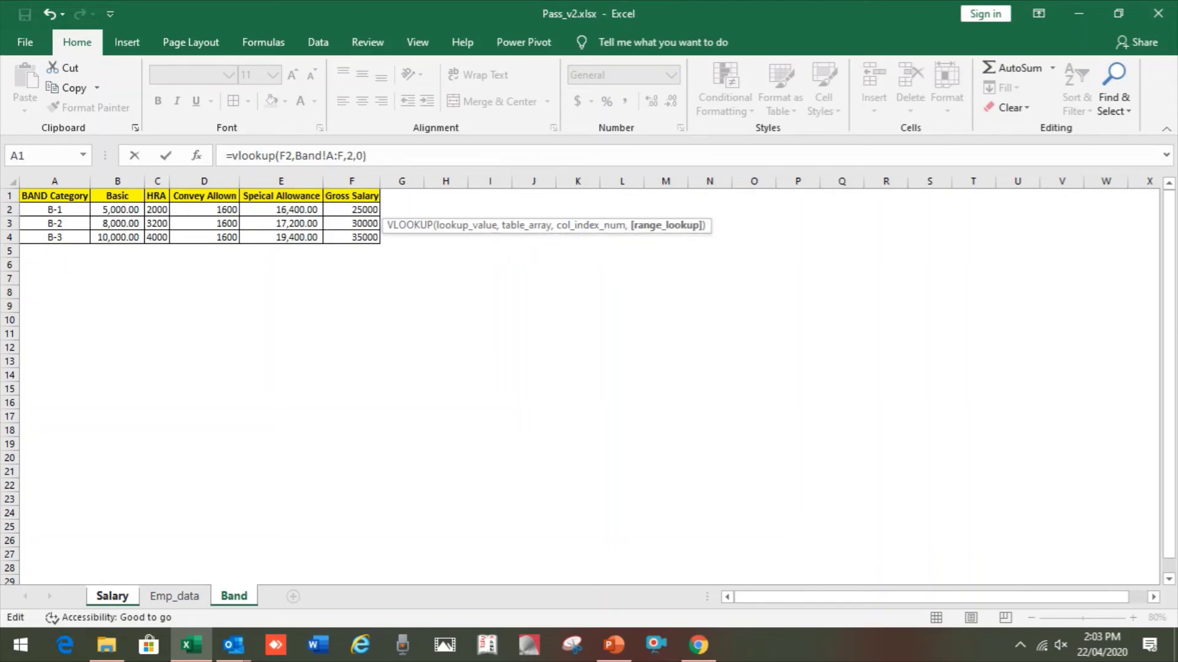
pyautogui.press('Return')
# Step: Lock the column references in G2's formula so it reads =VLOOKUP($F2,Band!$A:$F,2,0)
pyautogui.press('Up')
pyautogui.press('F2')
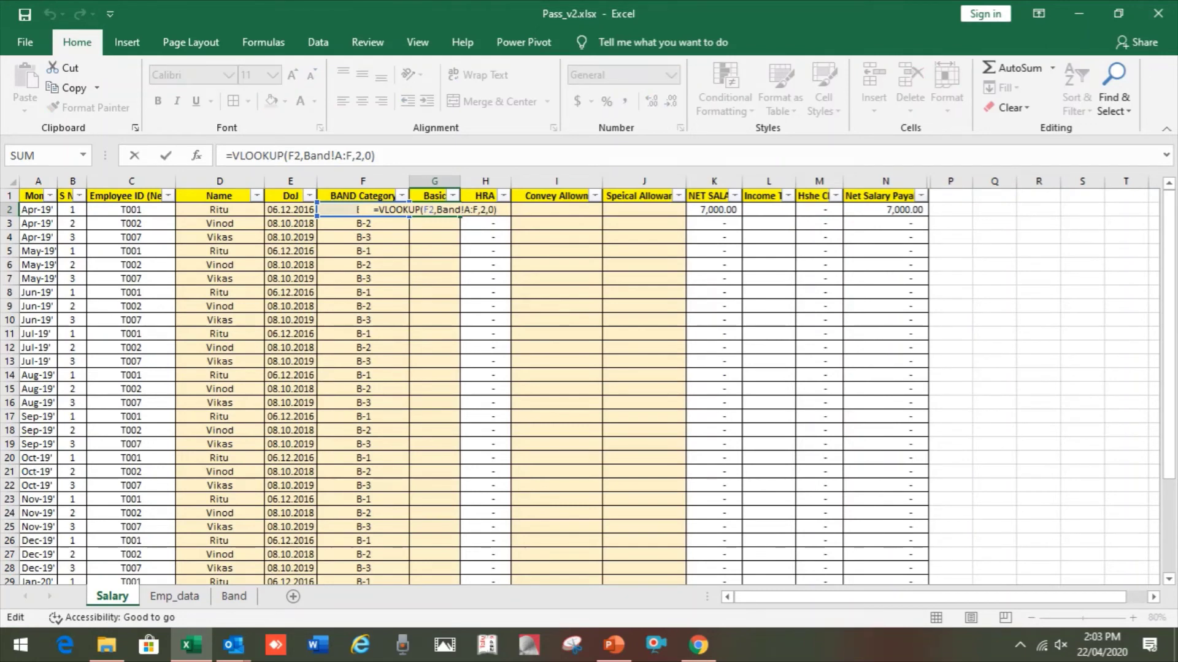
pyautogui.click(286, 155)
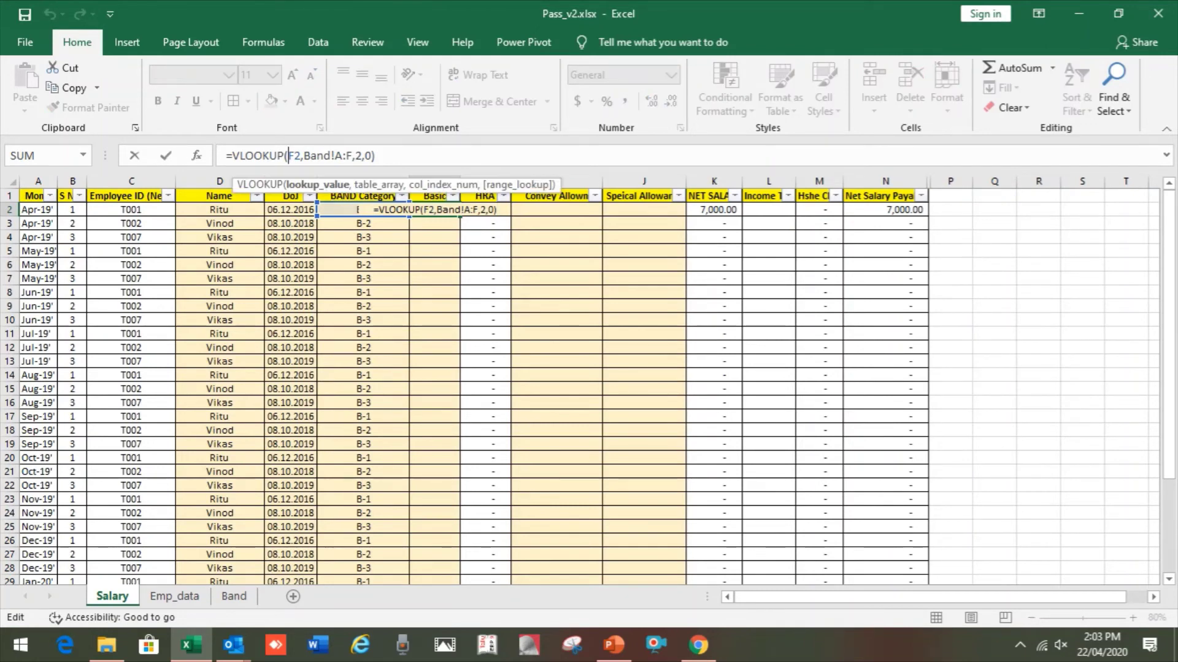
pyautogui.write('$')
pyautogui.press('Right')
pyautogui.press('Right')
pyautogui.press('Right')
pyautogui.press('Right')
pyautogui.press('Right')
pyautogui.press('Right')
pyautogui.press('Right')
pyautogui.press('Right')
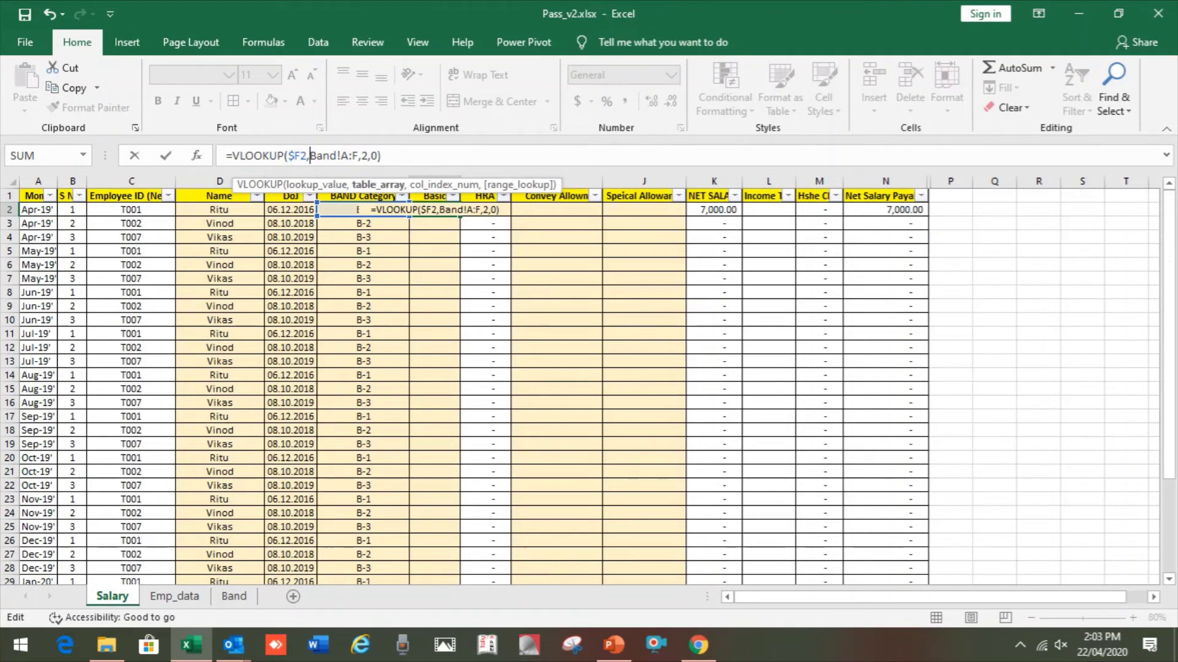
pyautogui.write('$')
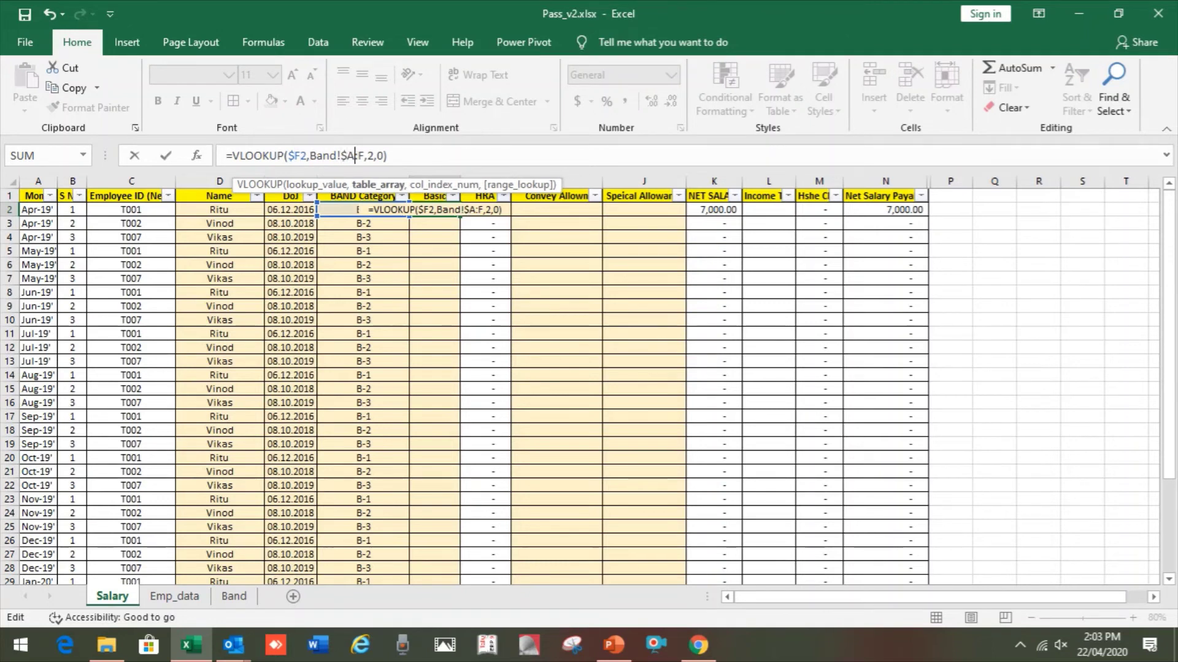
pyautogui.press('Right')
pyautogui.press('Right')
pyautogui.write('$')
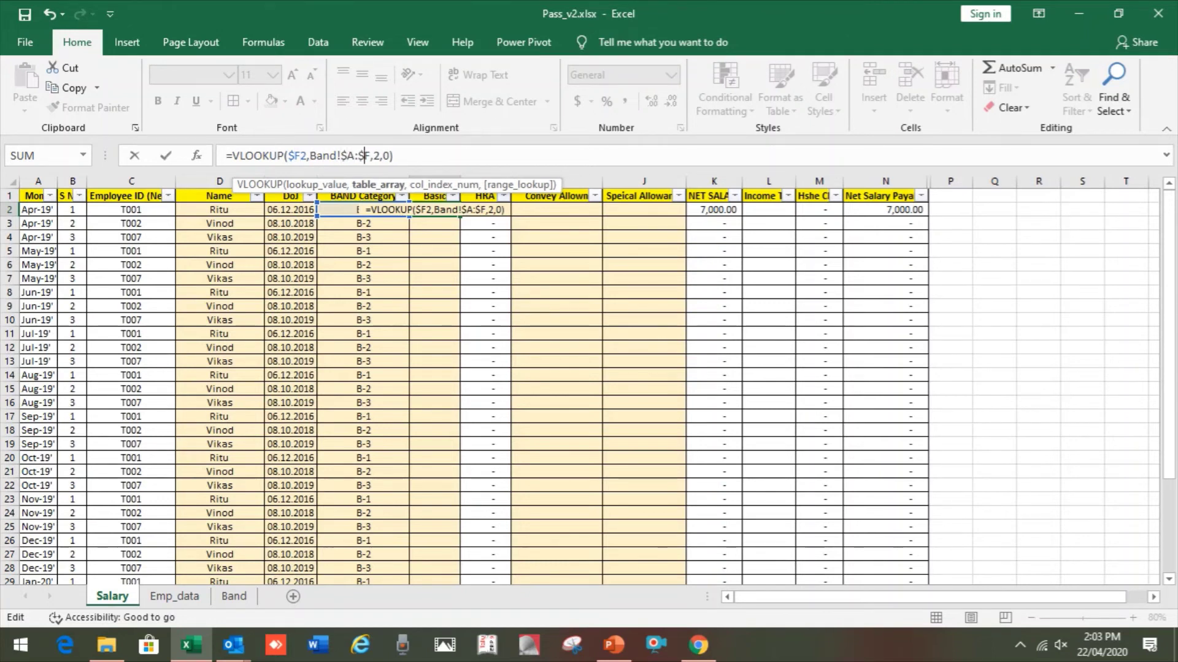
pyautogui.hotkey('ctrl', 'Return')
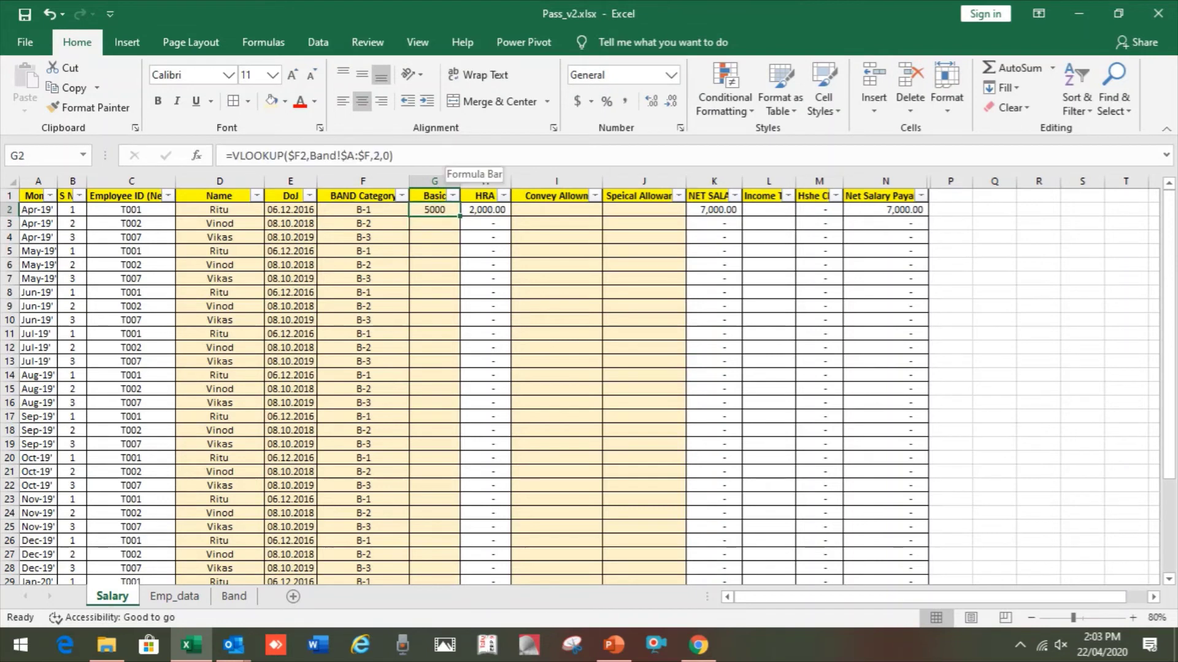
# Step: Copy the Basic formula from G2 into the Convey Allown cell I2 and the Speical Allowance cell J2
pyautogui.press('Right')
pyautogui.press('Left')
pyautogui.hotkey('ctrl', 'c')
pyautogui.press('Right')
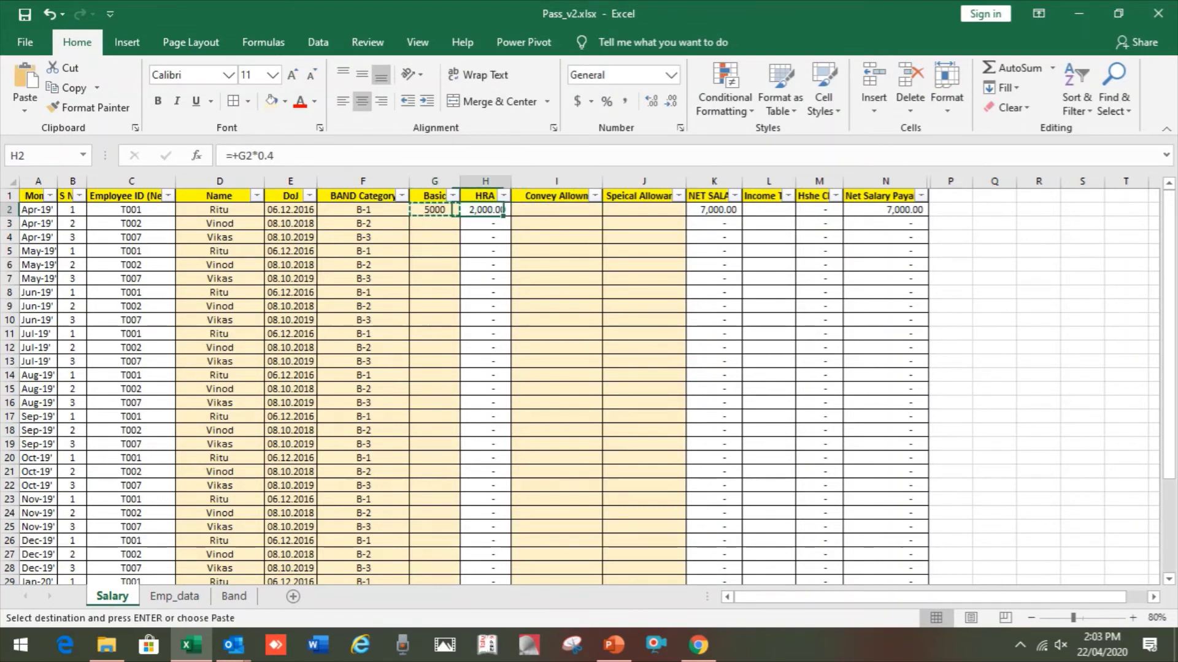
pyautogui.press('Right')
pyautogui.hotkey('ctrl', 'v')
pyautogui.press('Right')
pyautogui.hotkey('ctrl', 'v')
pyautogui.press('Escape')
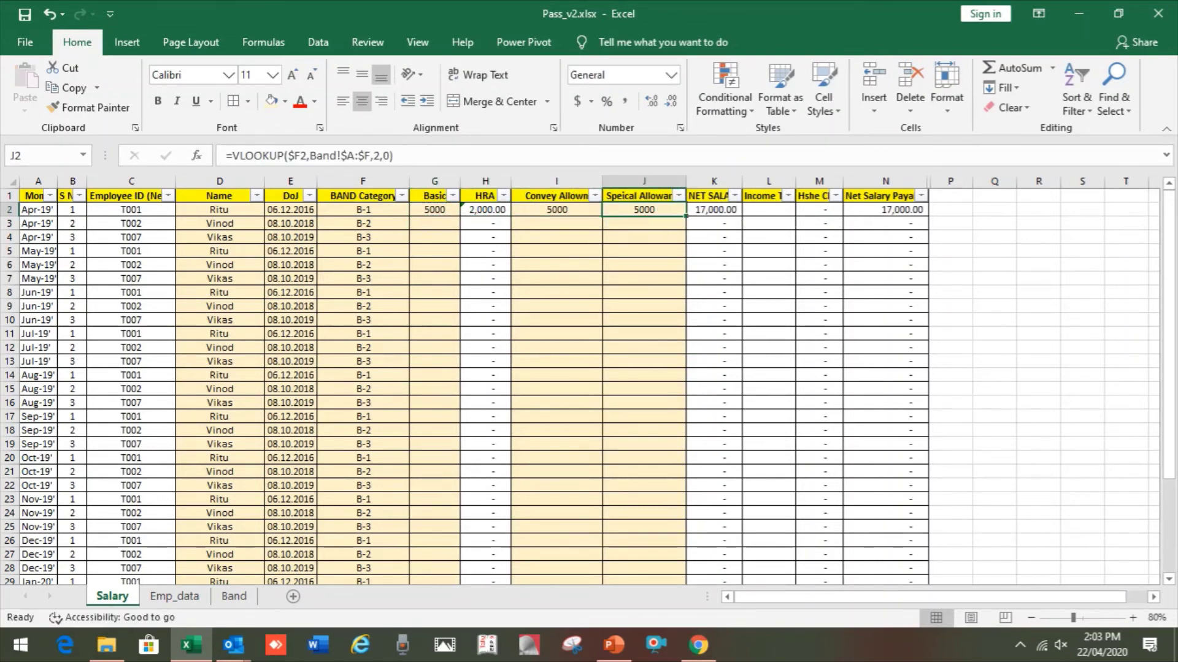
# Step: Check the Band sheet for the positions of the Convey Allown and Speical Allowance columns, and return to I2 on the Salary sheet
pyautogui.hotkey('ctrl', 'pagedown')
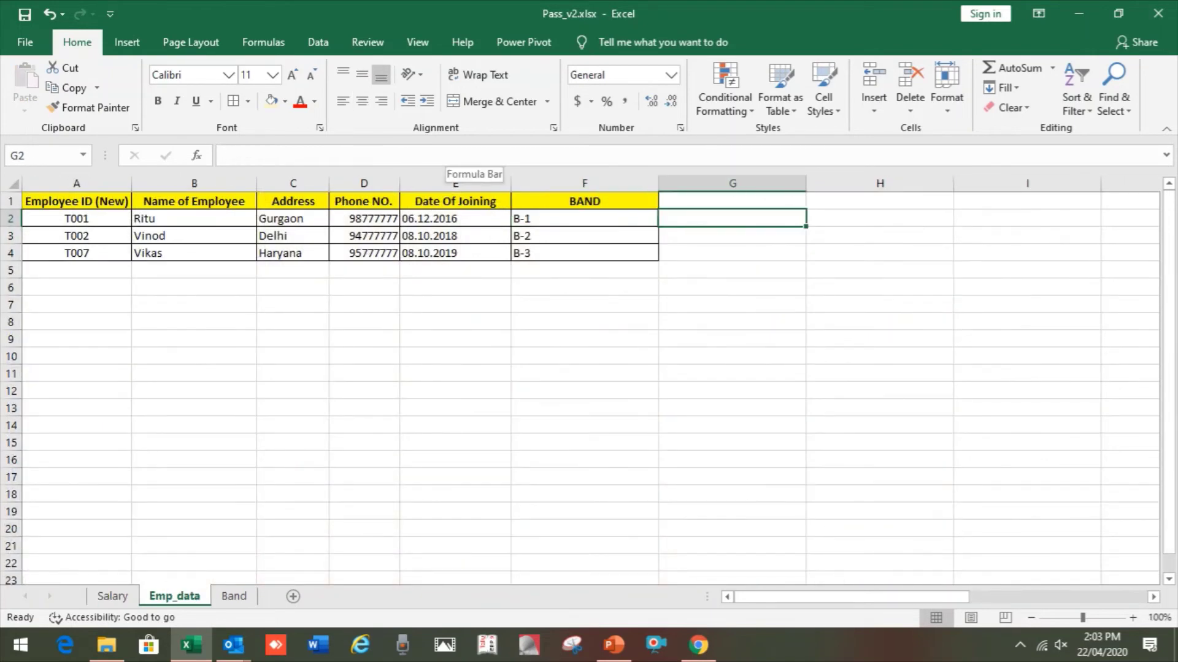
pyautogui.press('Left')
pyautogui.press('Left')
pyautogui.press('Left')
pyautogui.hotkey('ctrl', 'pagedown')
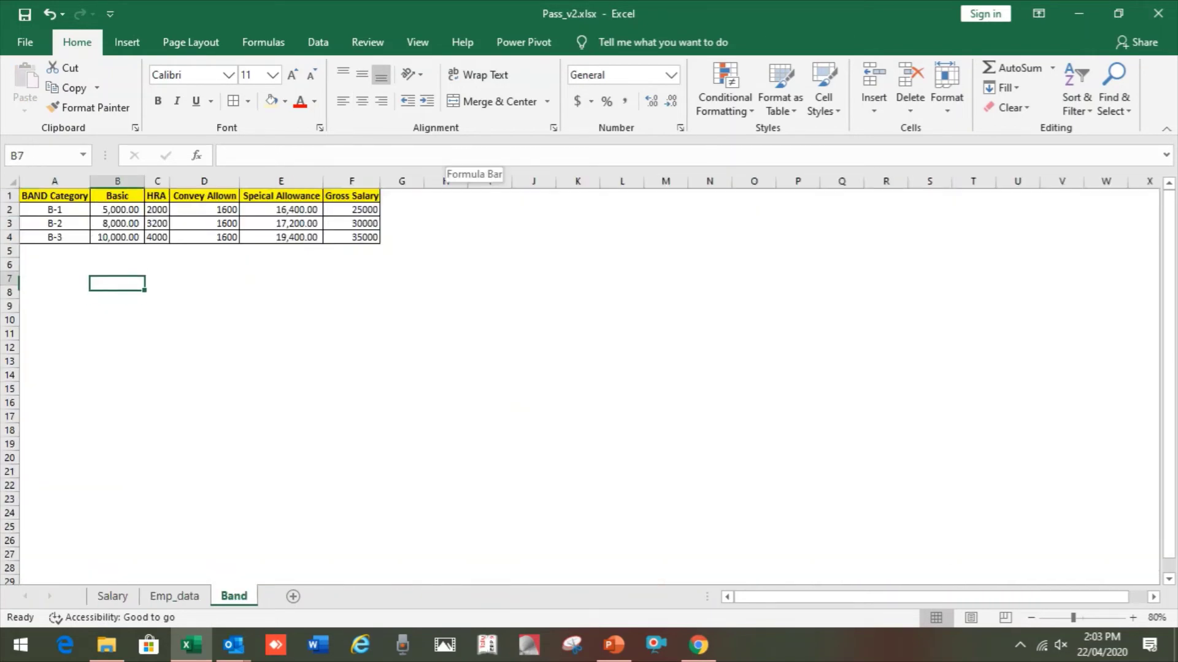
pyautogui.press('Up')
pyautogui.press('Up')
pyautogui.press('Up')
pyautogui.press('Up')
pyautogui.press('Up')
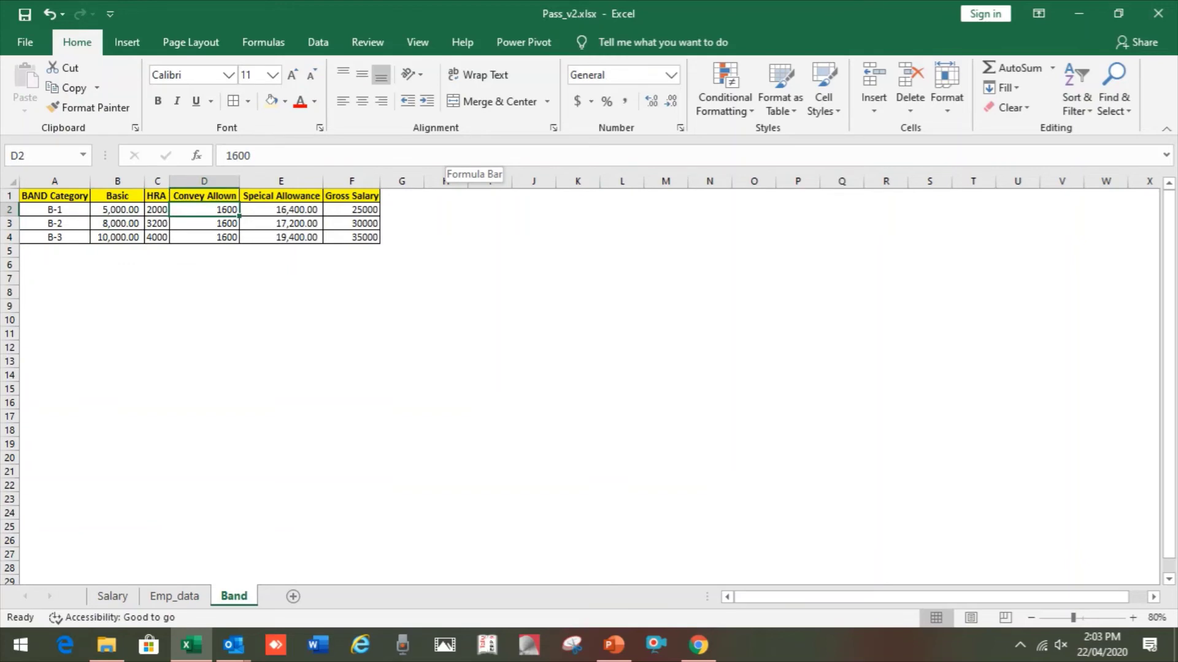
pyautogui.press('Right')
pyautogui.press('Left')
pyautogui.hotkey('ctrl', 'pageup')
pyautogui.hotkey('ctrl', 'pageup')
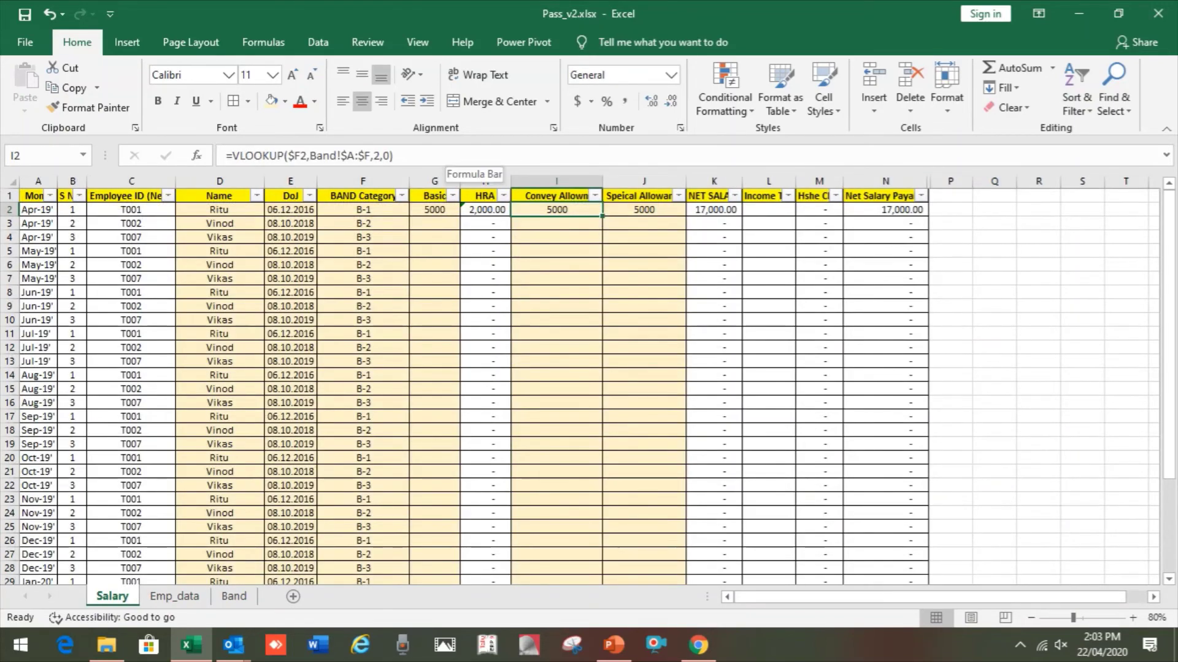
# Step: Change the column index in I2's VLOOKUP to the position of the Band sheet's Convey Allown column
pyautogui.press('F2')
pyautogui.press('Left')
pyautogui.press('Left')
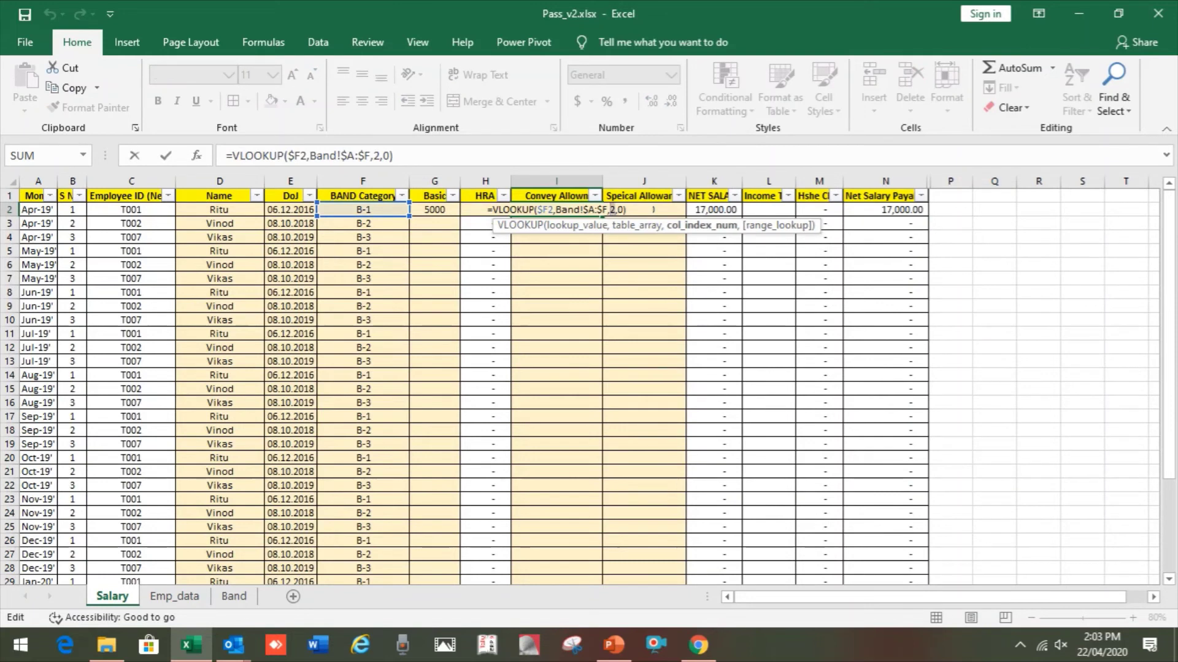
pyautogui.press('Return')
# Step: Set the column index in J2's Speical Allowance VLOOKUP to 5
pyautogui.press('Up')
pyautogui.press('Right')
pyautogui.press('F2')
pyautogui.press('Left')
pyautogui.press('Left')
pyautogui.press('Left')
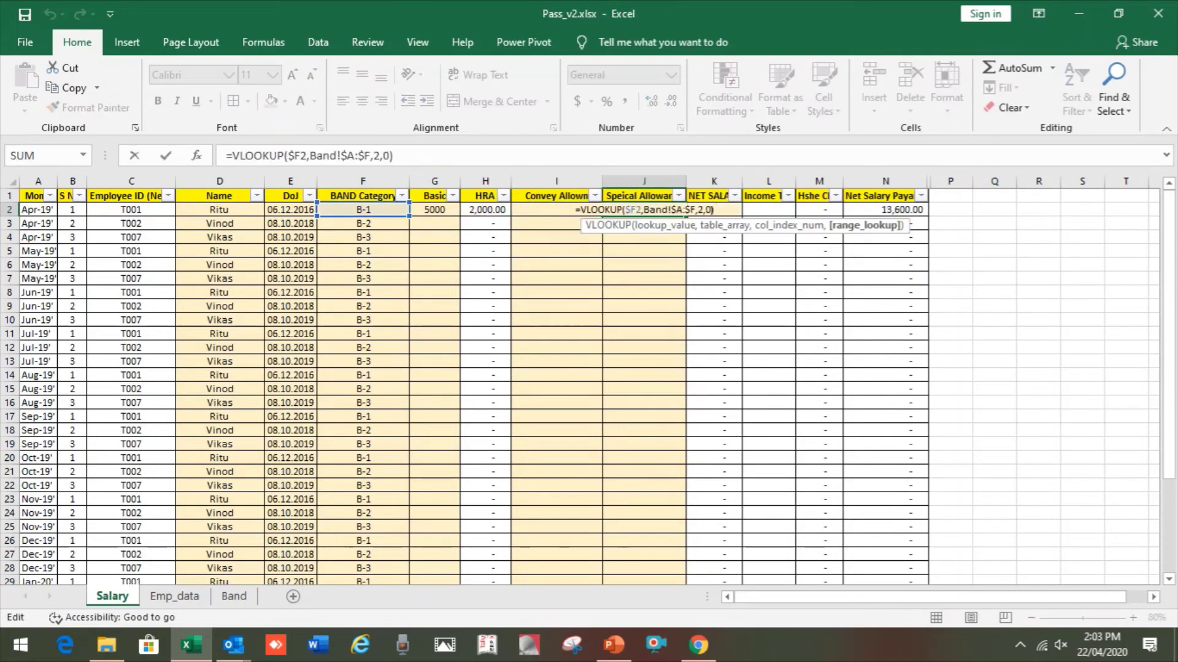
pyautogui.press('BackSpace')
pyautogui.write('5')
pyautogui.press('Return')
pyautogui.press('Up')
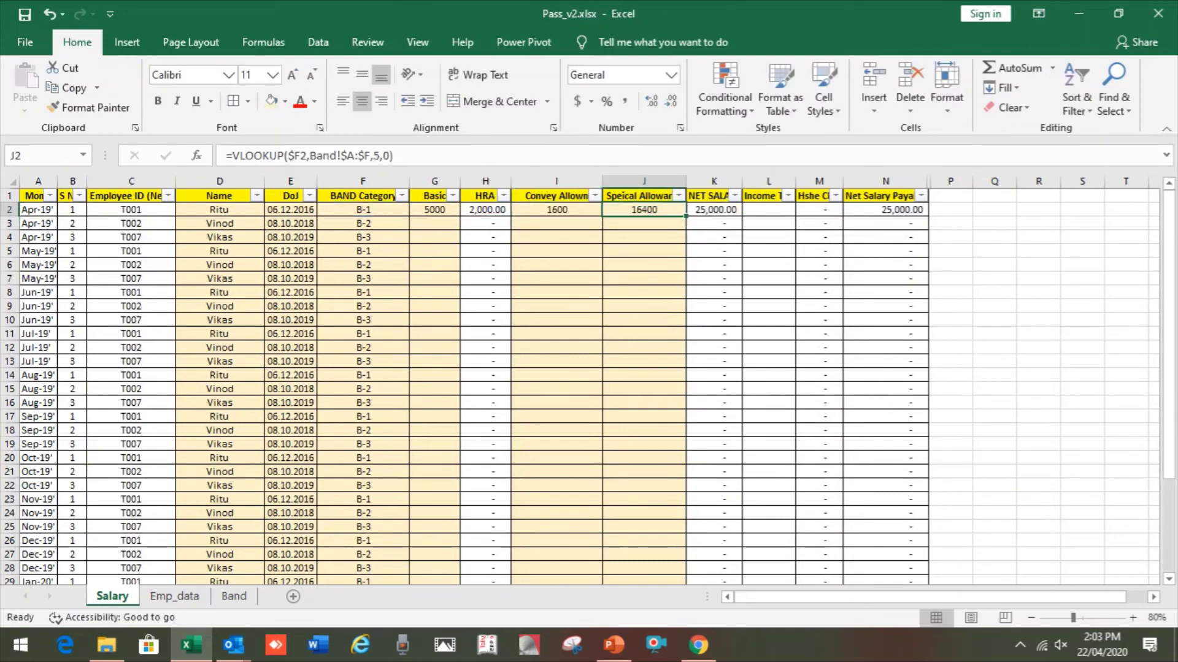
# Step: Copy the allowance formulas in I2:J2 down through row 37
pyautogui.hotkey('shift', 'Left')
pyautogui.hotkey('ctrl', 'c')
pyautogui.press('Left')
pyautogui.hotkey('ctrl', 'Down')
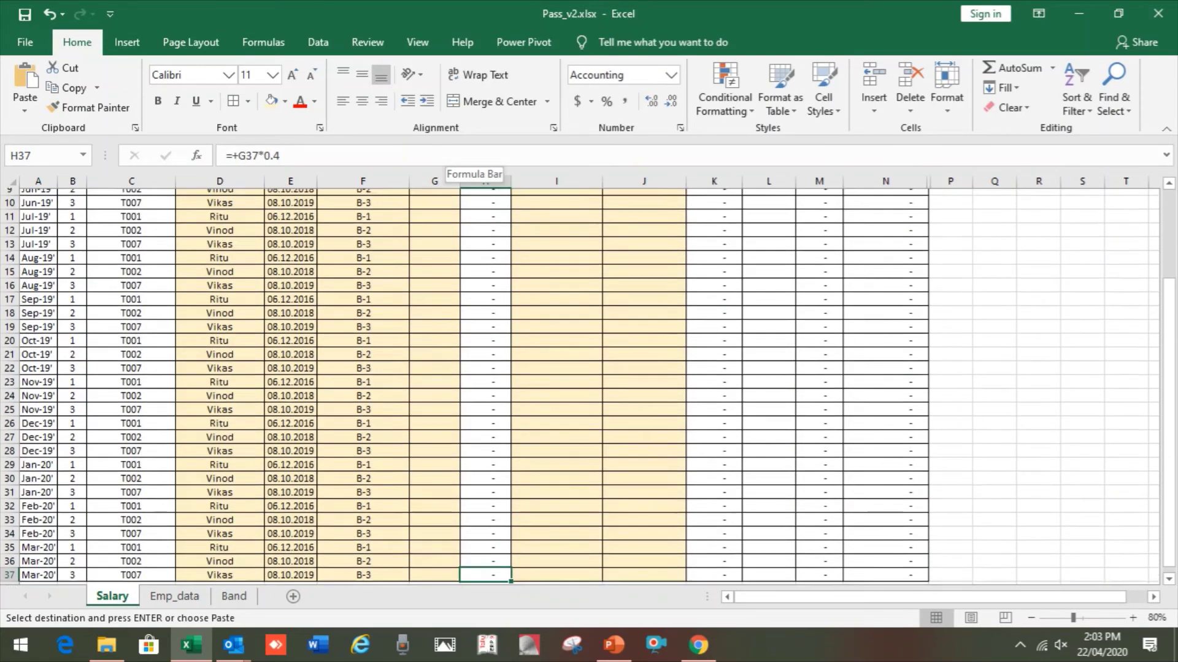
pyautogui.press('Right')
pyautogui.hotkey('ctrl', 'shift', 'Up')
pyautogui.hotkey('ctrl', 'v')
pyautogui.press('Escape')
# Step: Copy the Basic formula in G2 down through G37
pyautogui.press('Left')
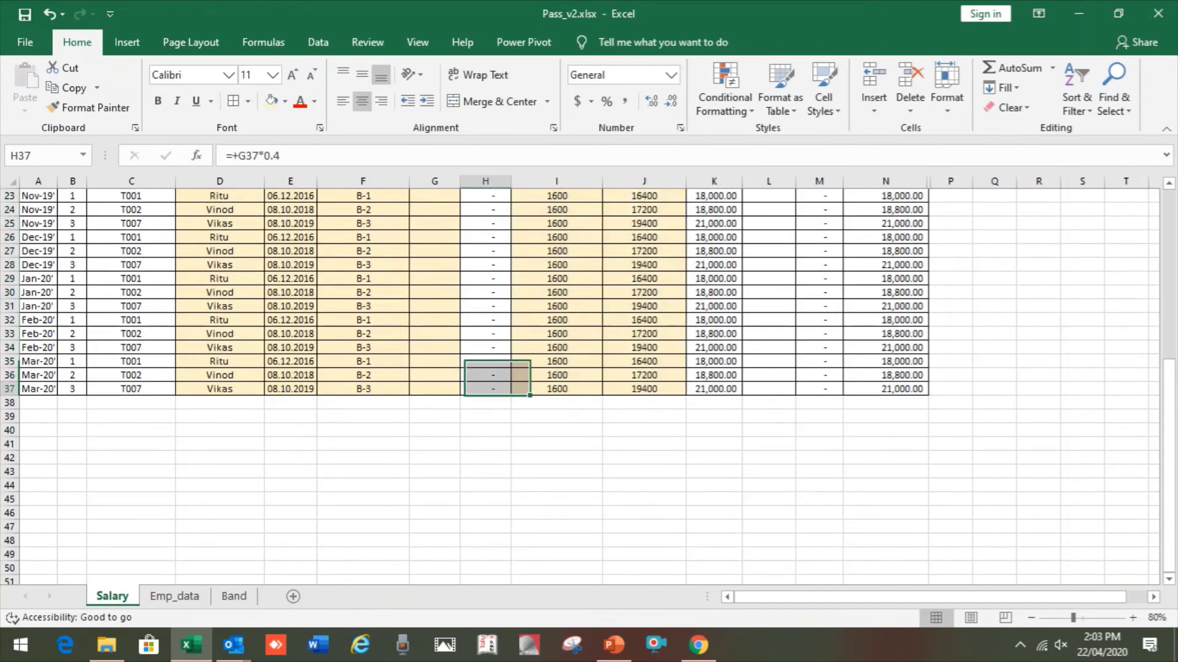
pyautogui.press('Left')
pyautogui.hotkey('ctrl', 'Up')
pyautogui.hotkey('ctrl', 'c')
pyautogui.press('Left')
pyautogui.hotkey('ctrl', 'Down')
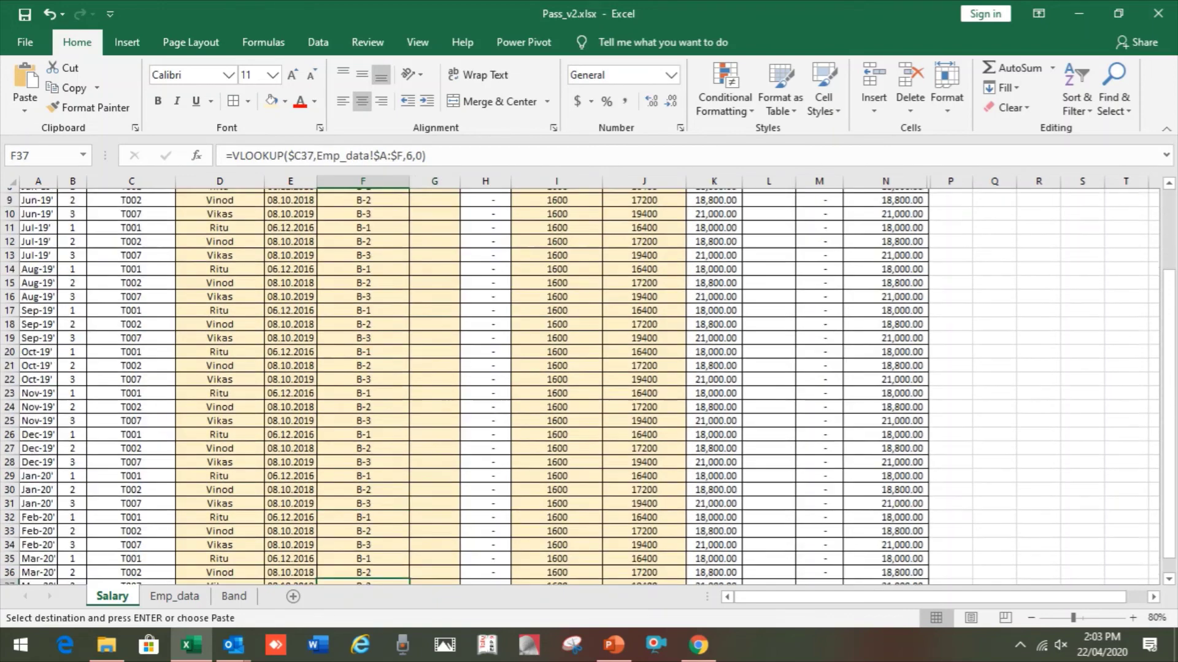
pyautogui.press('Right')
pyautogui.hotkey('ctrl', 'shift', 'Up')
pyautogui.hotkey('ctrl', 'v')
pyautogui.press('Escape')
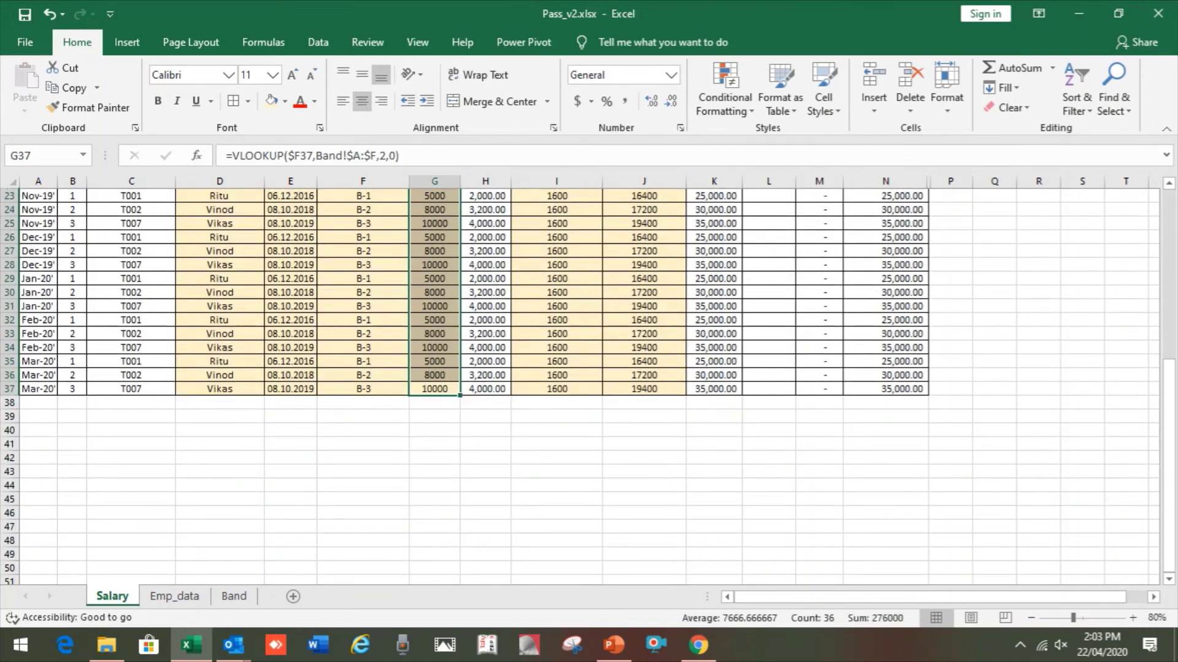
# Step: Review the filled pay columns on the Salary sheet, including the HRA, NET SALARY and Net Salary Payable formulas
pyautogui.press('Up')
pyautogui.hotkey('ctrl', 'Up')
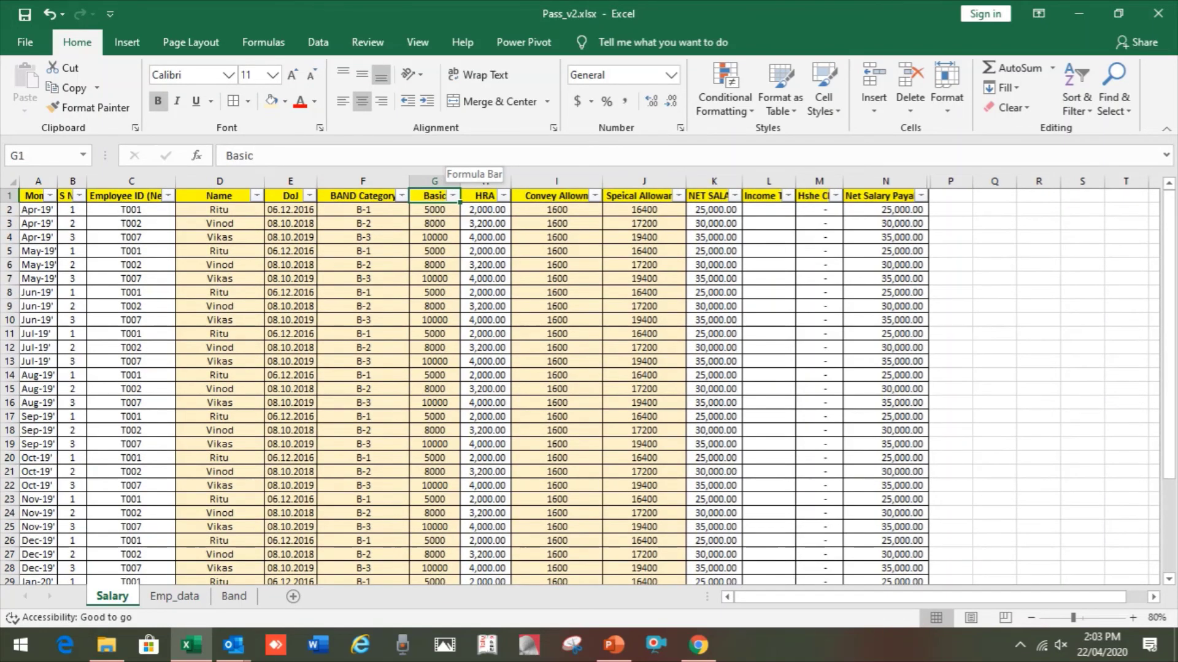
pyautogui.press('Down')
pyautogui.press('Right')
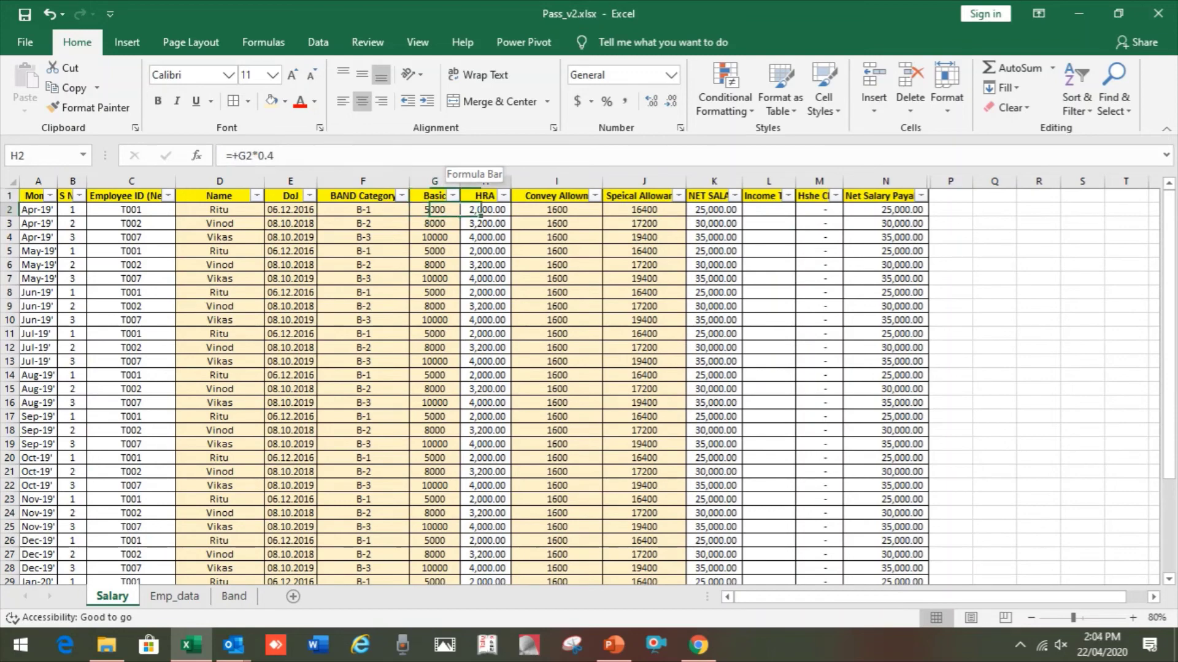
pyautogui.press('Right')
pyautogui.press('Right')
pyautogui.press('Left')
pyautogui.press('Left')
pyautogui.press('Right')
pyautogui.press('Right')
pyautogui.press('Right')
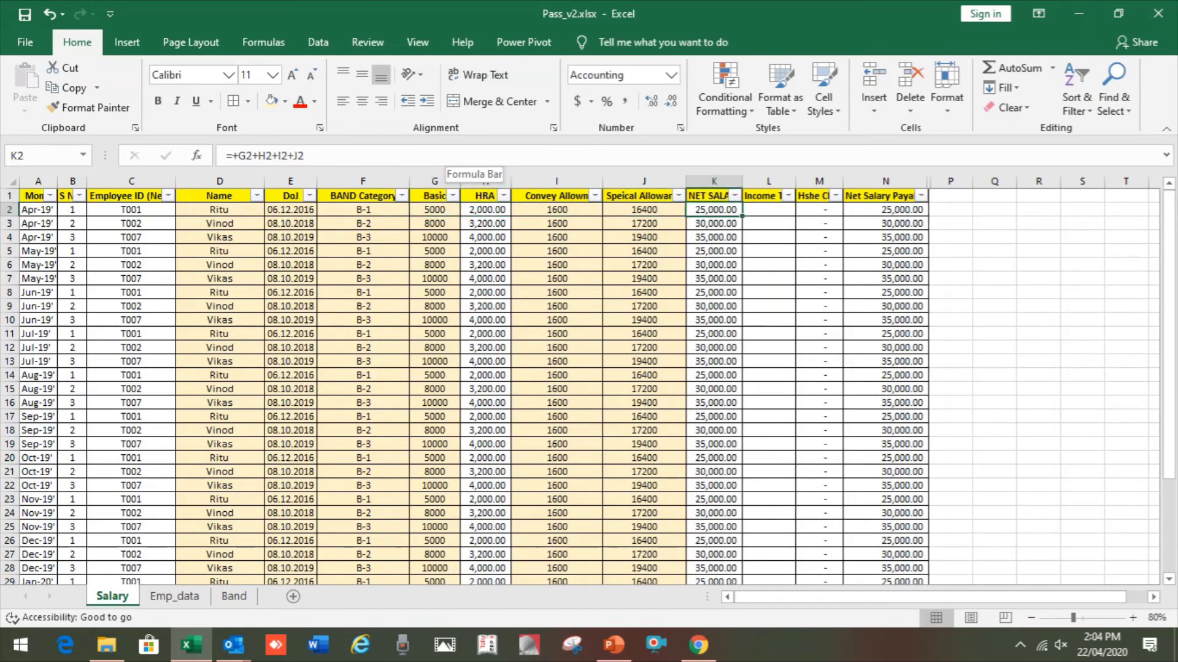
pyautogui.hotkey('ctrl', 'Down')
pyautogui.hotkey('ctrl', 'Up')
pyautogui.press('Right')
pyautogui.press('Right')
pyautogui.press('Right')
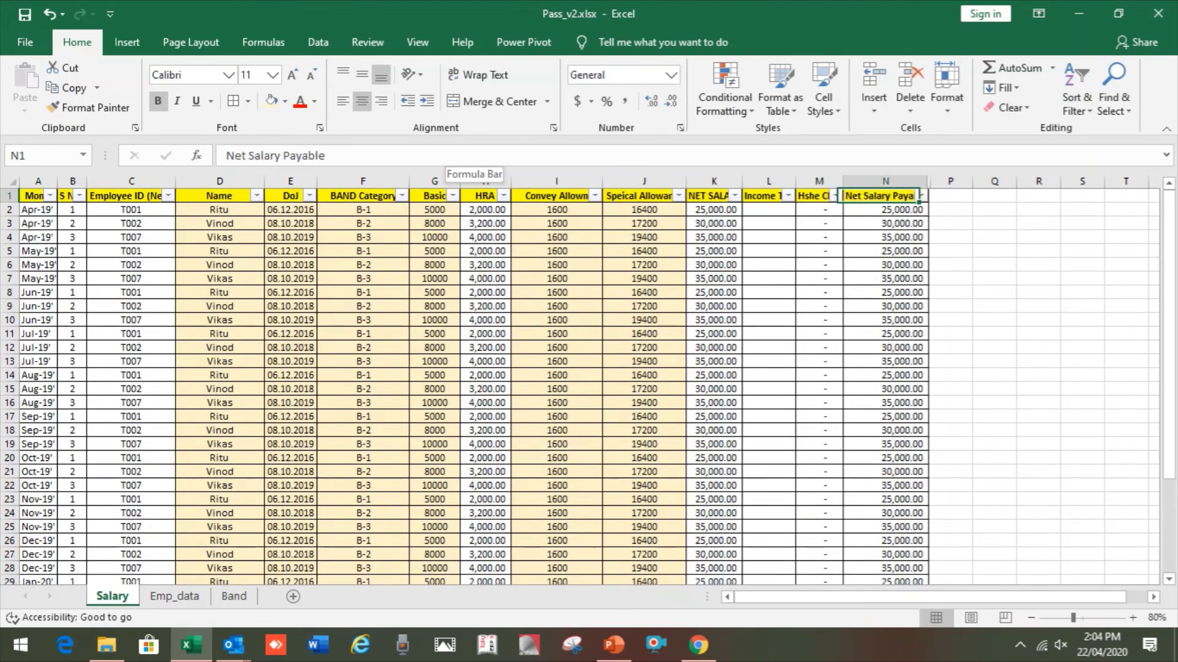
pyautogui.press('Down')
pyautogui.press('Down')
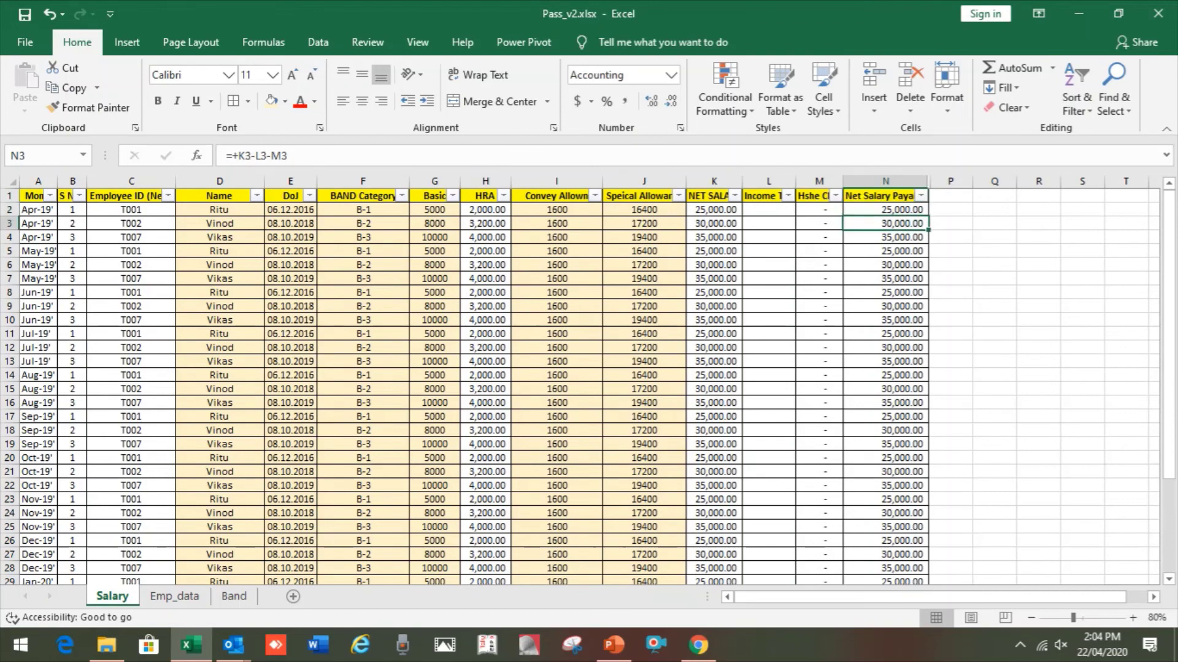
pyautogui.press('Left')
pyautogui.press('Left')
pyautogui.press('Left')
pyautogui.press('Left')
pyautogui.press('Left')
pyautogui.press('Left')
pyautogui.press('Left')
pyautogui.press('Left')
pyautogui.press('Left')
pyautogui.press('Left')
pyautogui.press('Left')
pyautogui.press('Left')
pyautogui.press('Left')
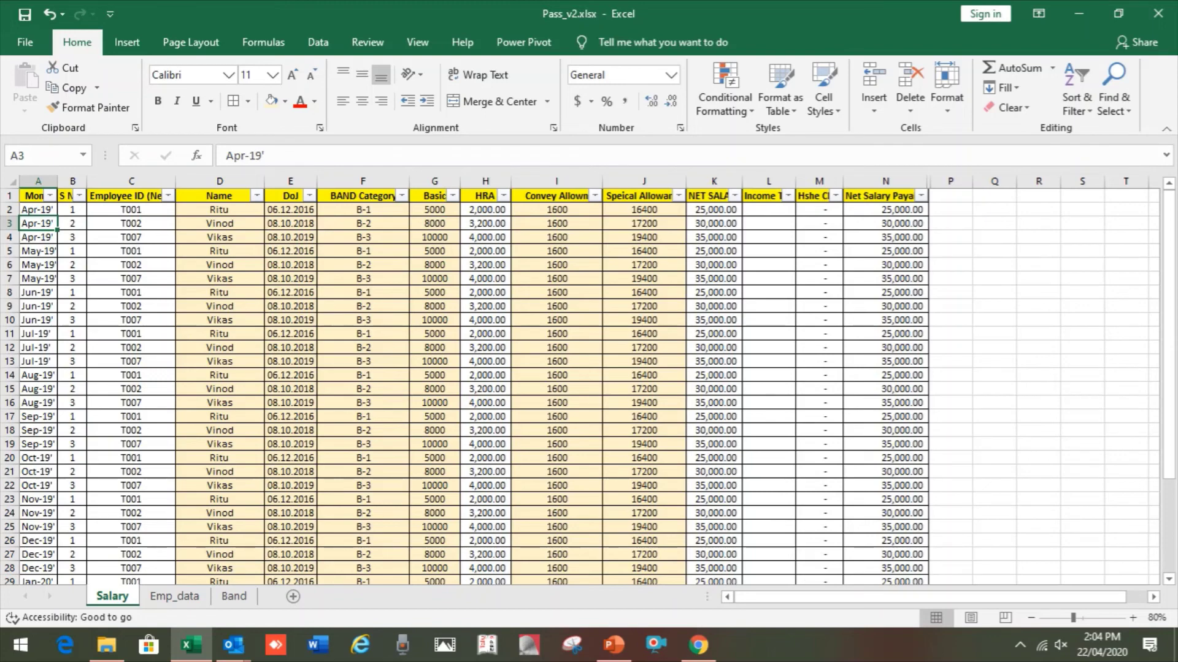
# Step: Review the employee ID and BAND fields on Emp_data and the Band sheet's pay table, and return to C2 on the Salary sheet
pyautogui.click(174, 596)
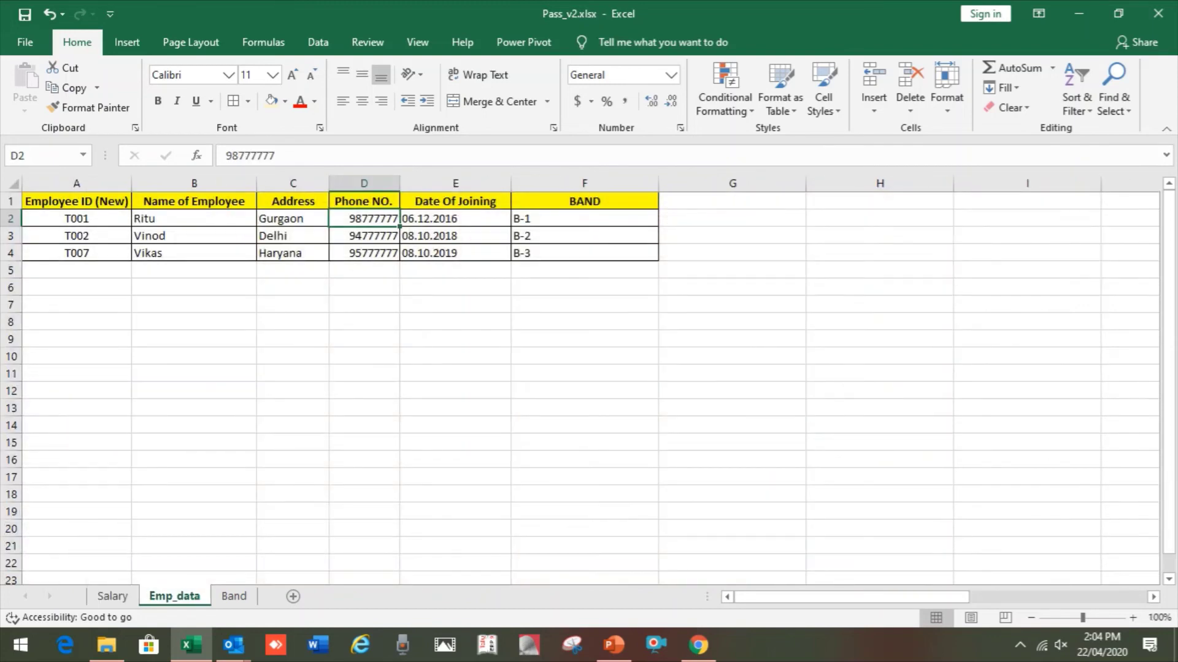
pyautogui.click(77, 219)
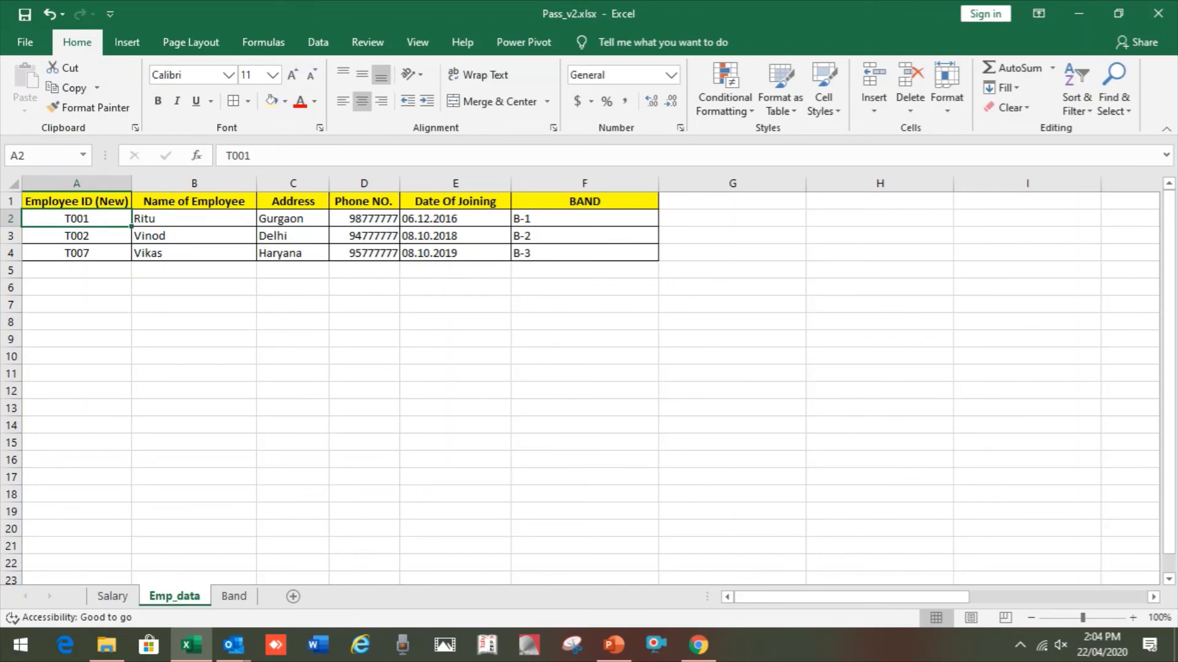
pyautogui.click(584, 219)
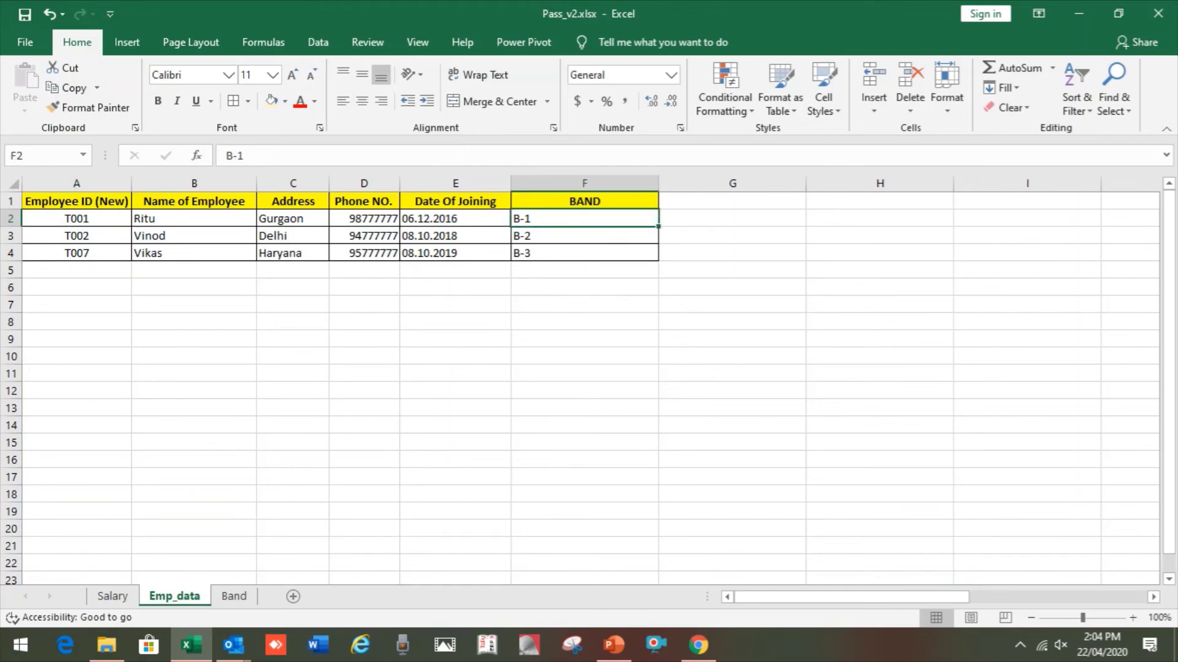
pyautogui.click(194, 219)
pyautogui.click(77, 219)
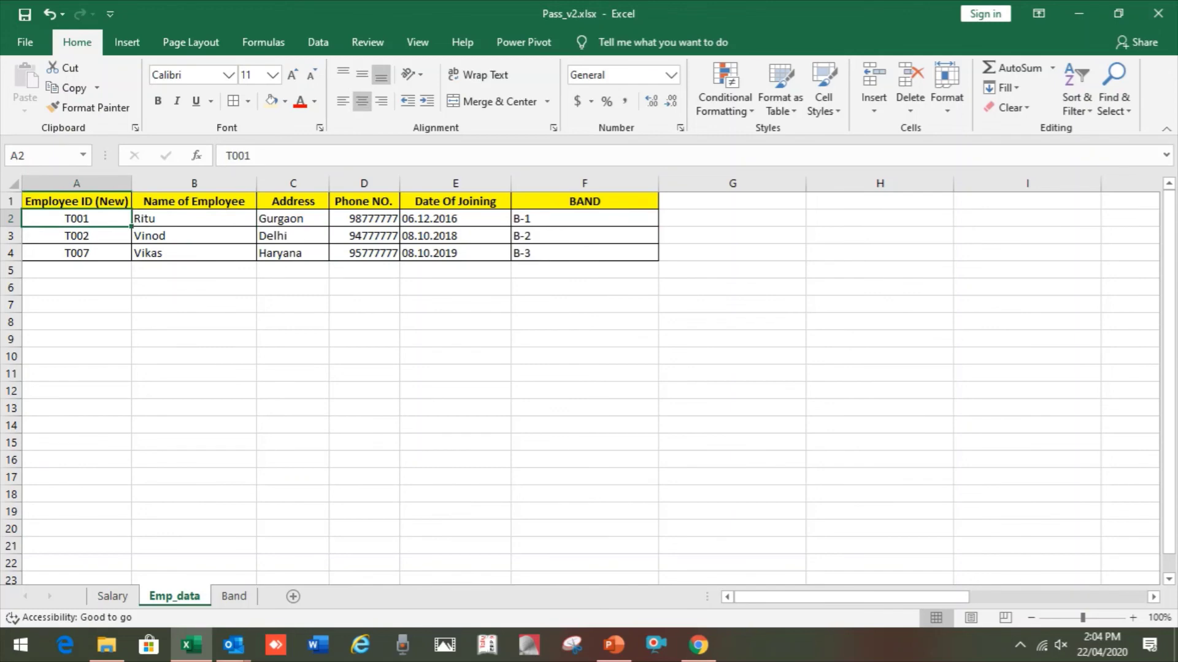
pyautogui.click(234, 596)
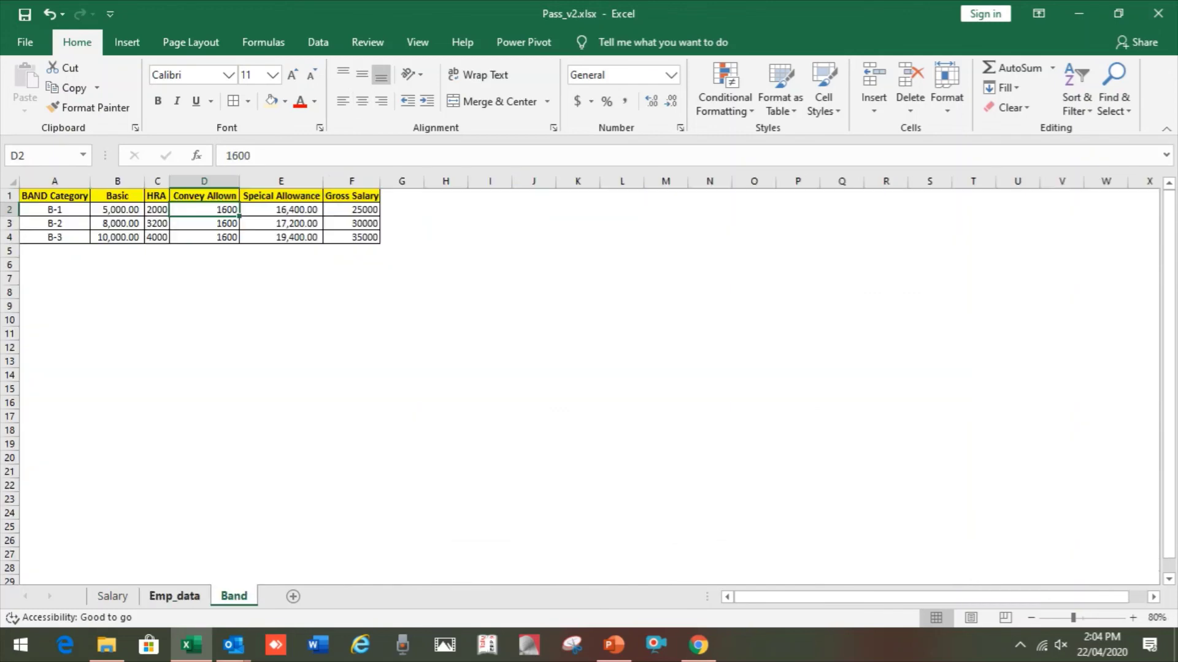
pyautogui.click(113, 596)
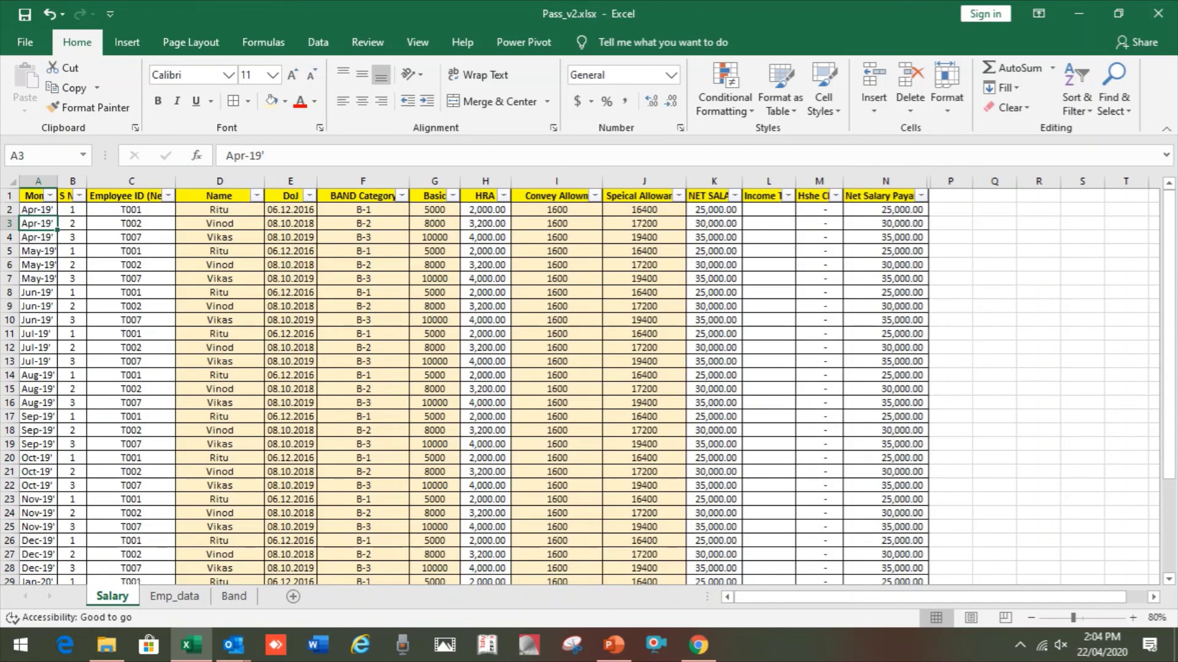
pyautogui.click(131, 210)
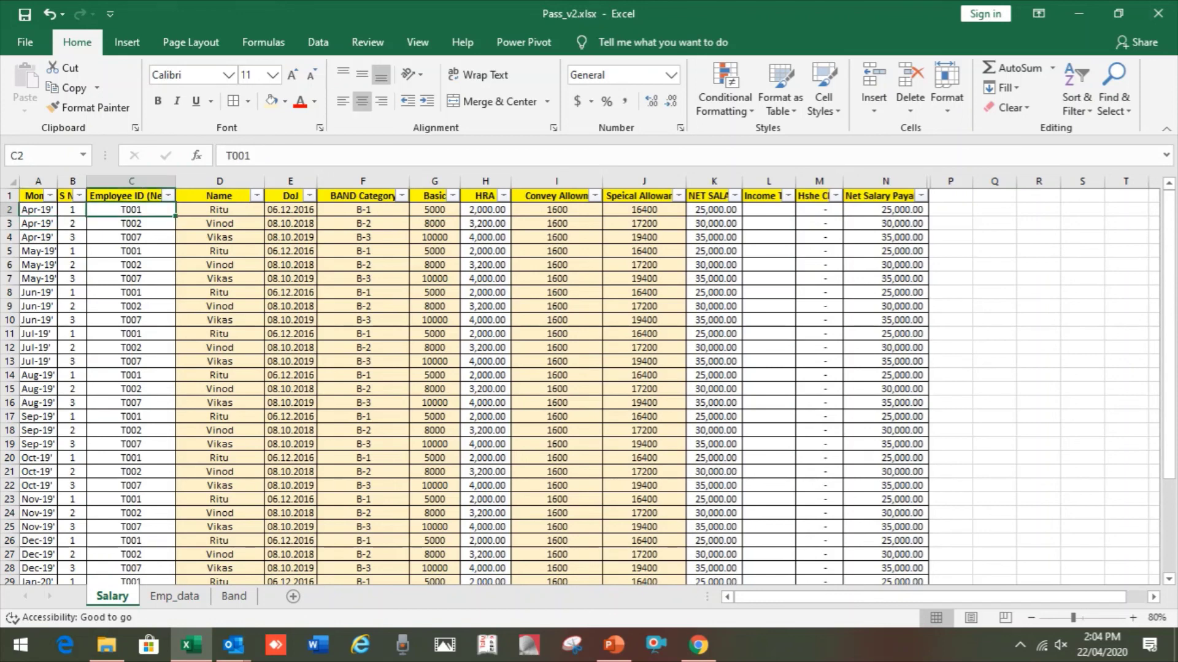